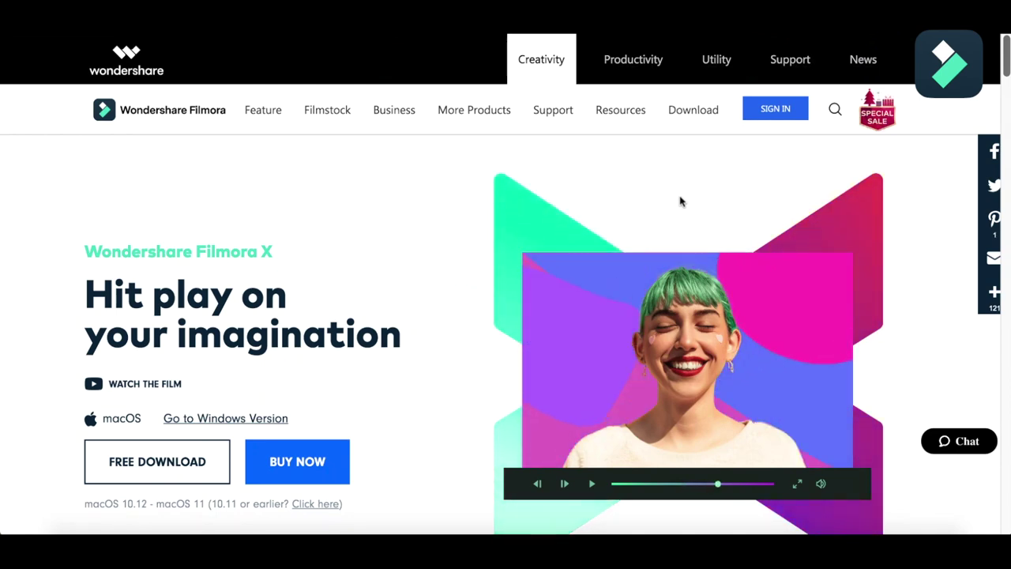
- Scroll the Filmora X page, show the Motion Tracking slide, and continue to 'Add fun to your creations'
scroll(679, 202, "down", 2)
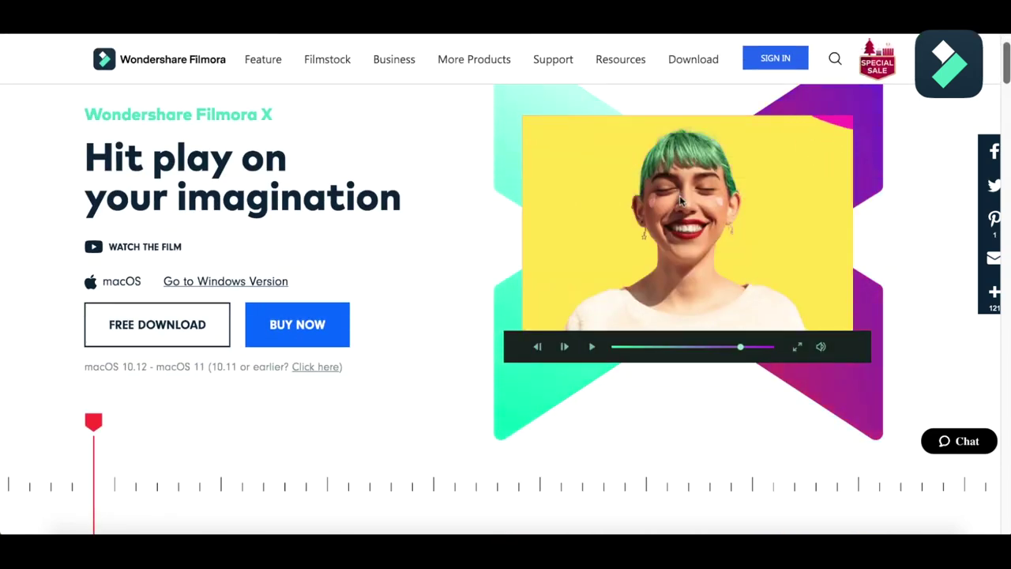
scroll(679, 202, "down", 1)
scroll(679, 201, "down", 2)
scroll(679, 201, "down", 2)
scroll(680, 202, "down", 1)
scroll(681, 201, "down", 2)
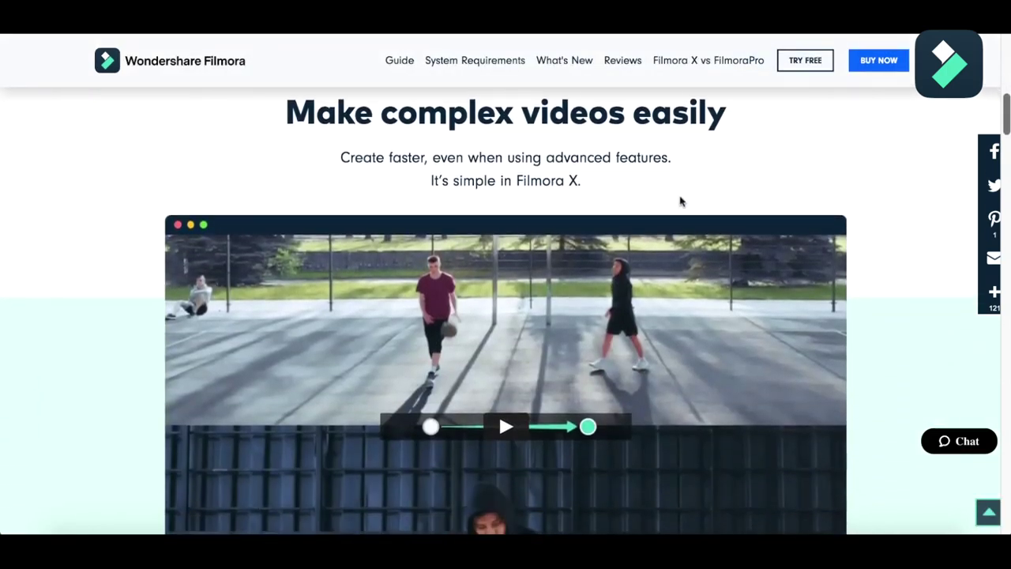
scroll(681, 202, "down", 1)
scroll(680, 198, "down", 1)
scroll(680, 198, "down", 1)
scroll(680, 198, "down", 1)
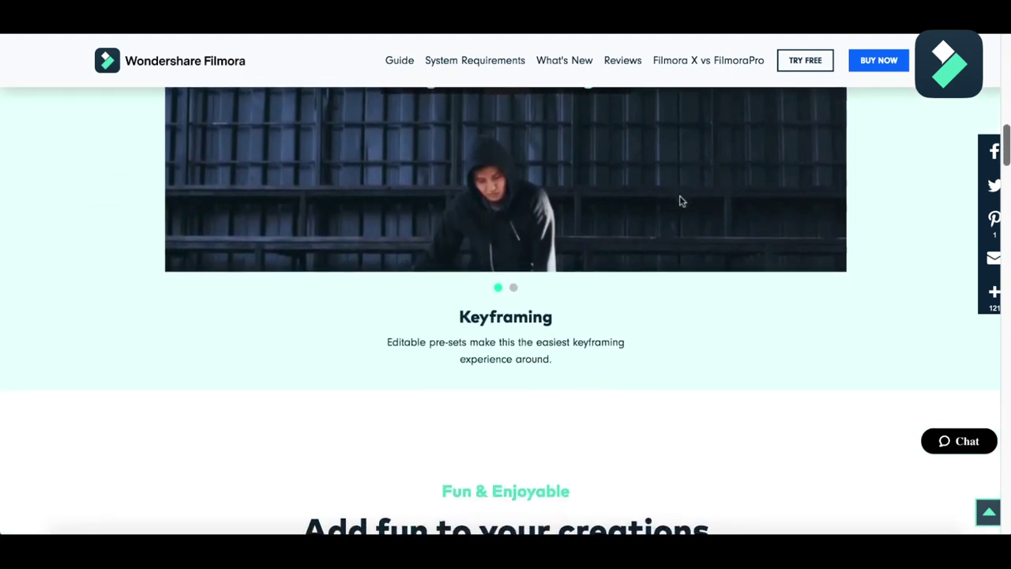
left_click(513, 290)
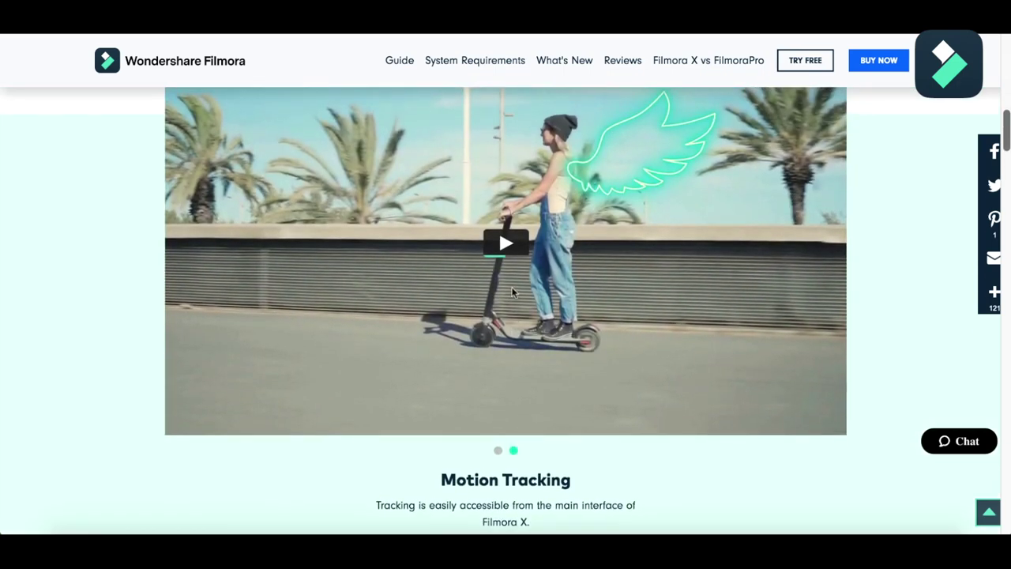
scroll(512, 292, "down", 1)
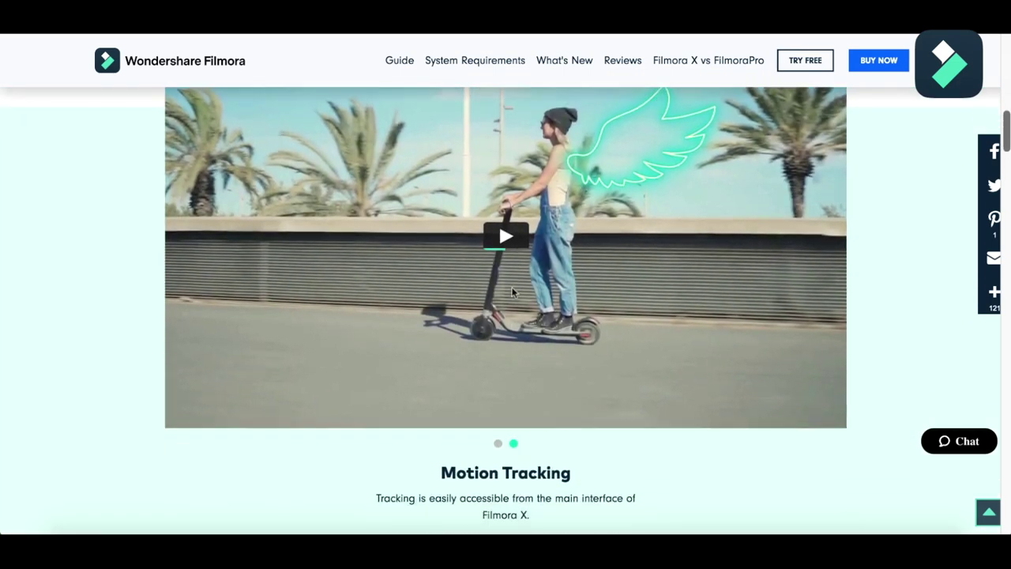
- Scroll past Video Effects, Audio Ducking, Color Matching and Hardware Acceleration to 'Connect with the World'
scroll(512, 293, "down", 1)
scroll(512, 292, "down", 3)
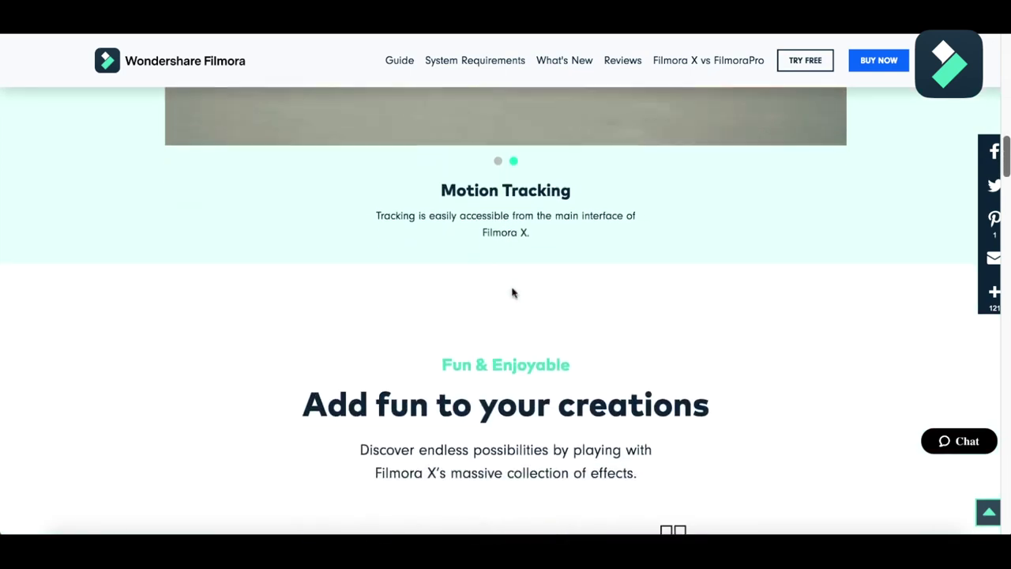
scroll(512, 292, "down", 2)
scroll(512, 292, "down", 2)
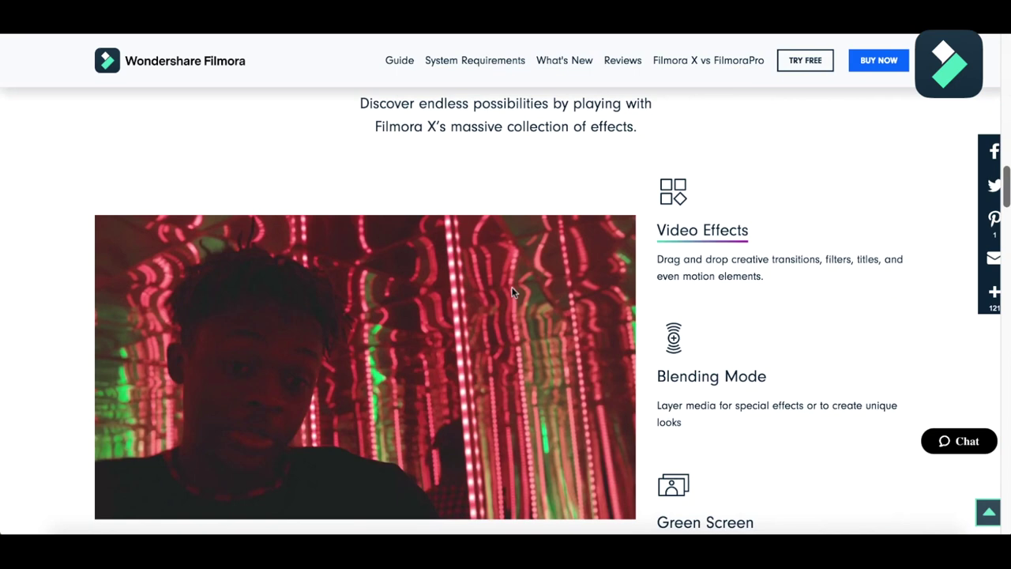
scroll(511, 293, "down", 1)
scroll(512, 292, "down", 1)
scroll(512, 292, "down", 2)
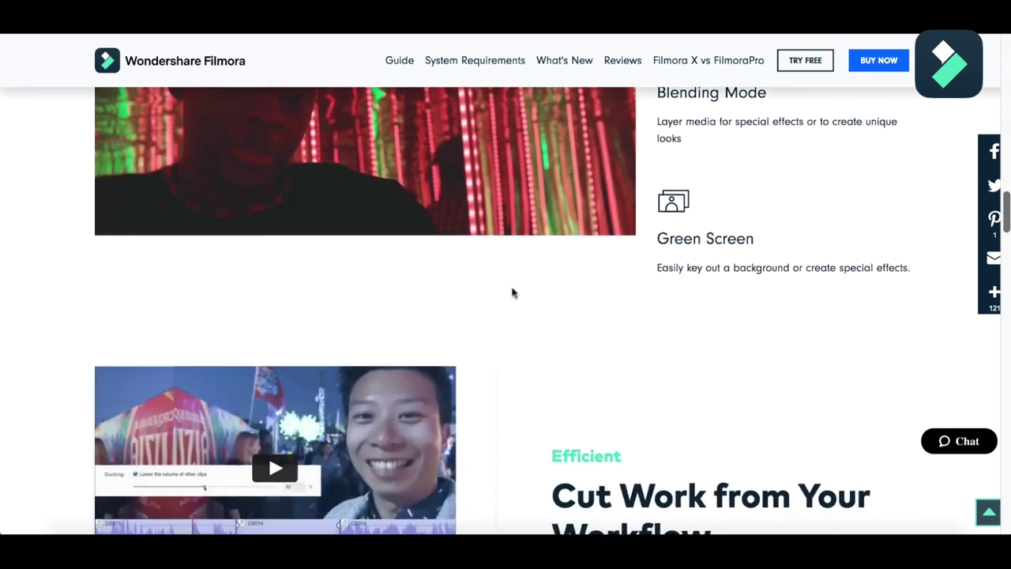
scroll(512, 292, "down", 1)
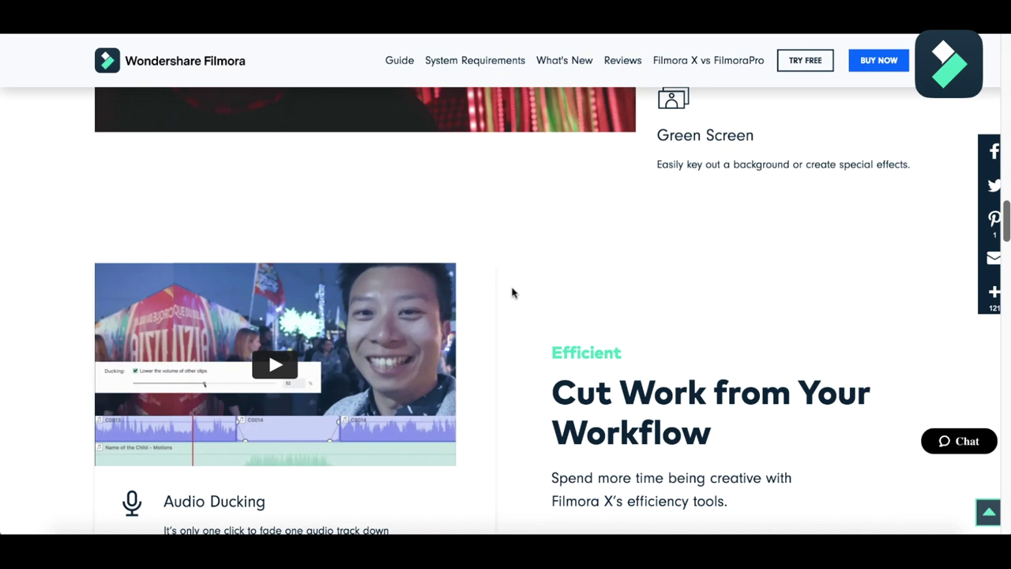
scroll(512, 293, "down", 5)
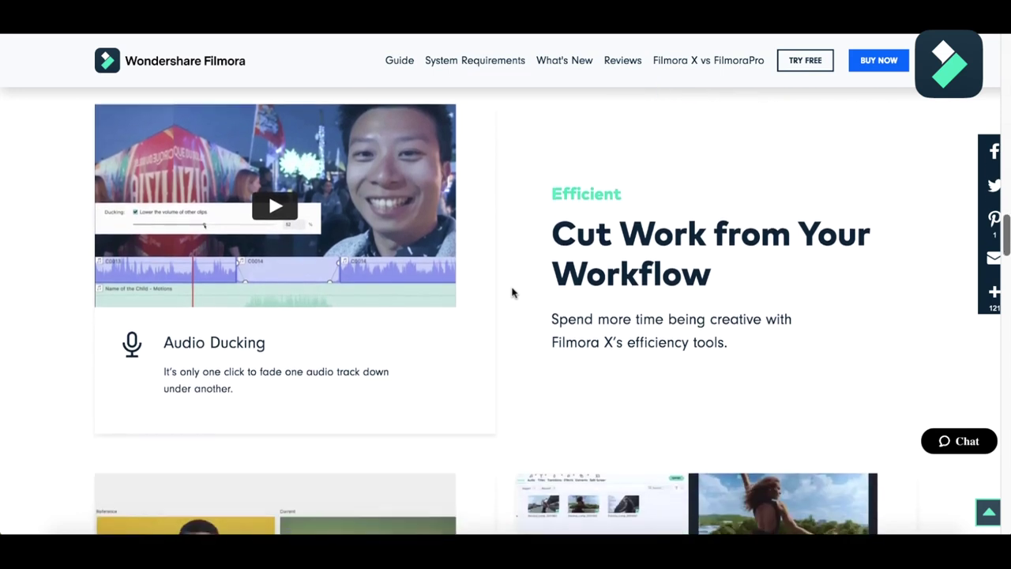
scroll(512, 293, "up", 1)
scroll(512, 293, "up", 1)
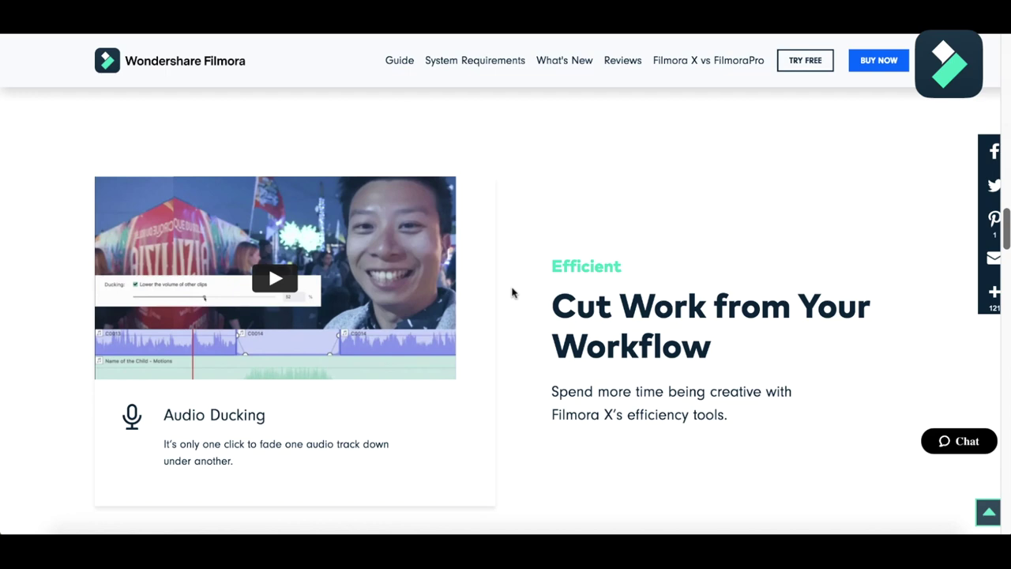
scroll(511, 293, "down", 3)
scroll(512, 293, "down", 1)
scroll(512, 293, "down", 2)
scroll(512, 293, "up", 1)
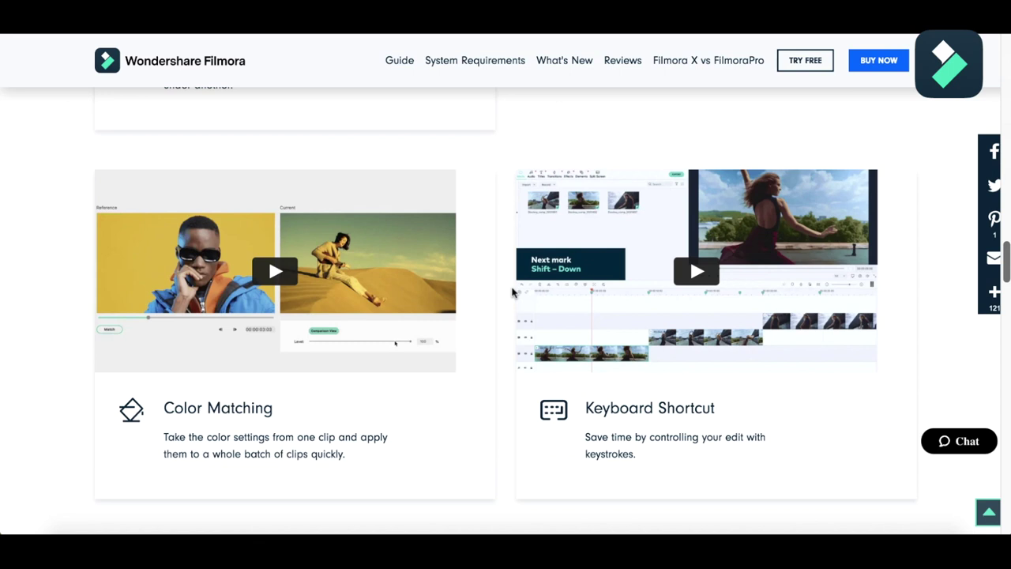
scroll(512, 294, "down", 1)
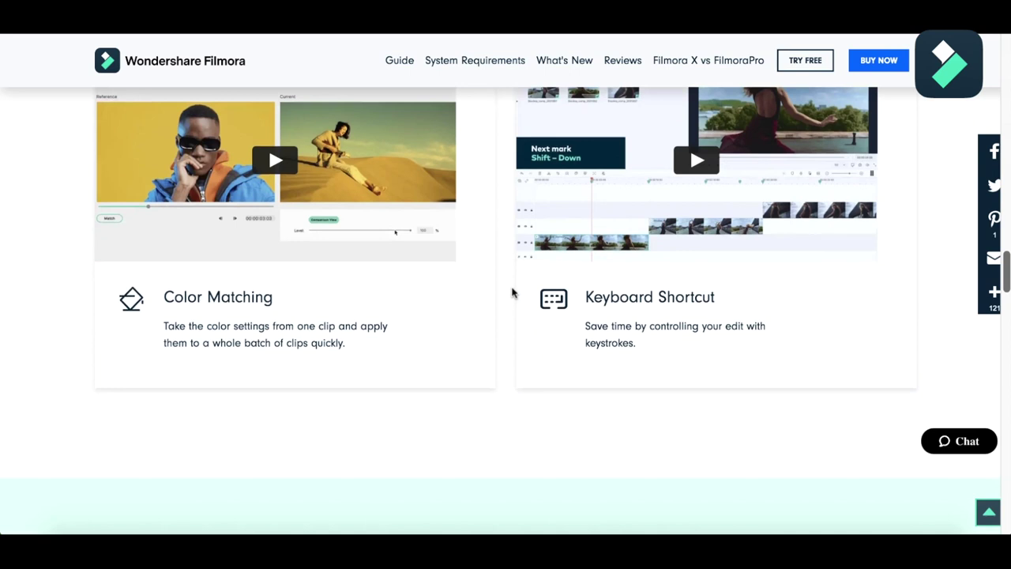
scroll(512, 293, "down", 4)
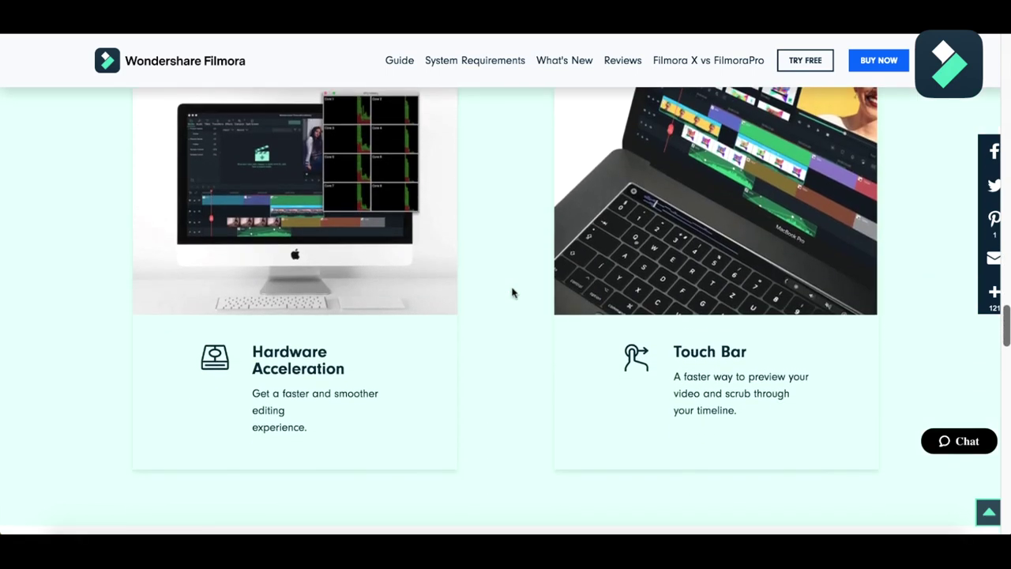
scroll(512, 293, "down", 5)
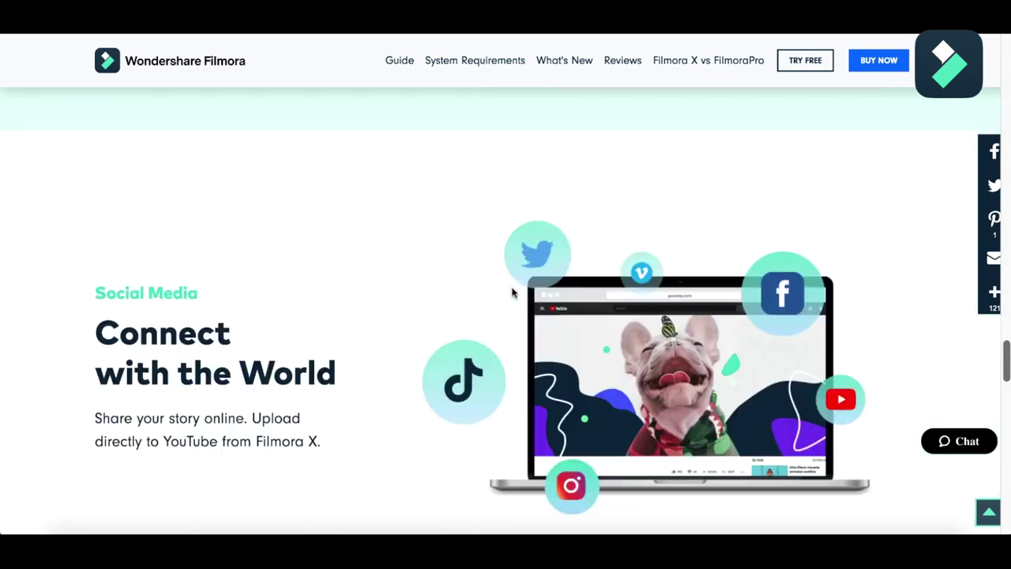
scroll(512, 293, "down", 3)
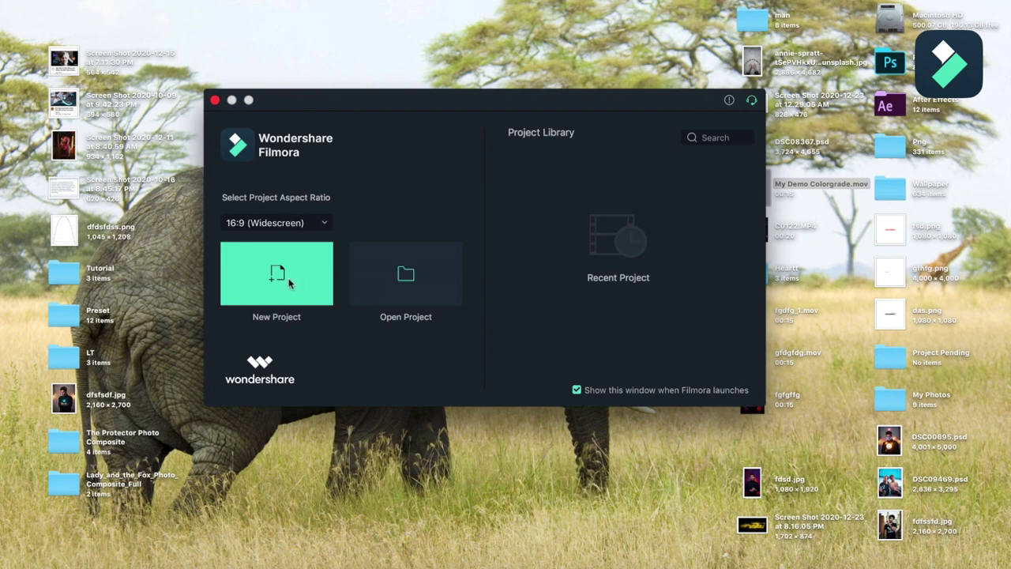
- Create a new project, dismiss the Message Center, and enlarge the editor to full screen
left_click(286, 282)
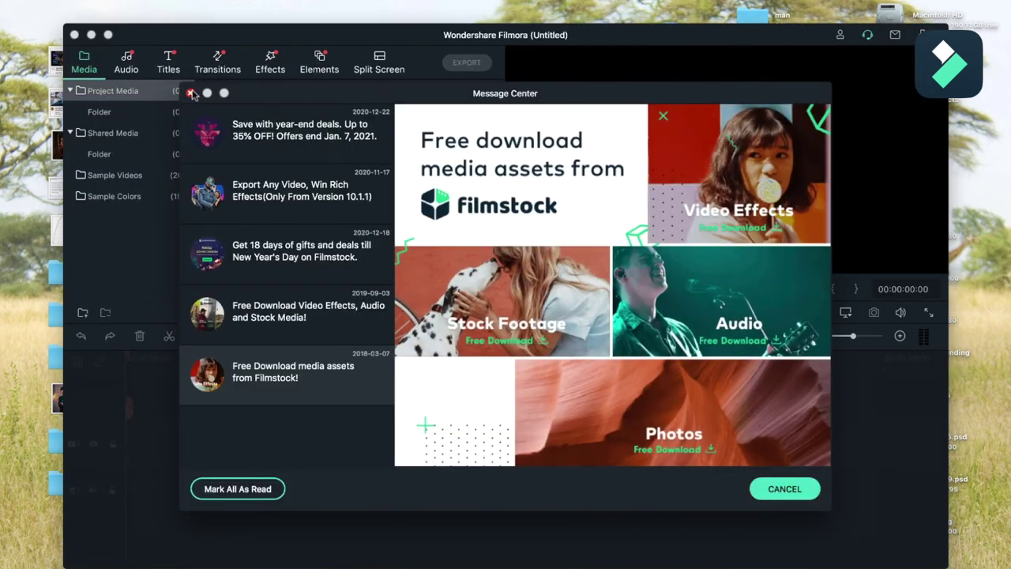
left_click(190, 93)
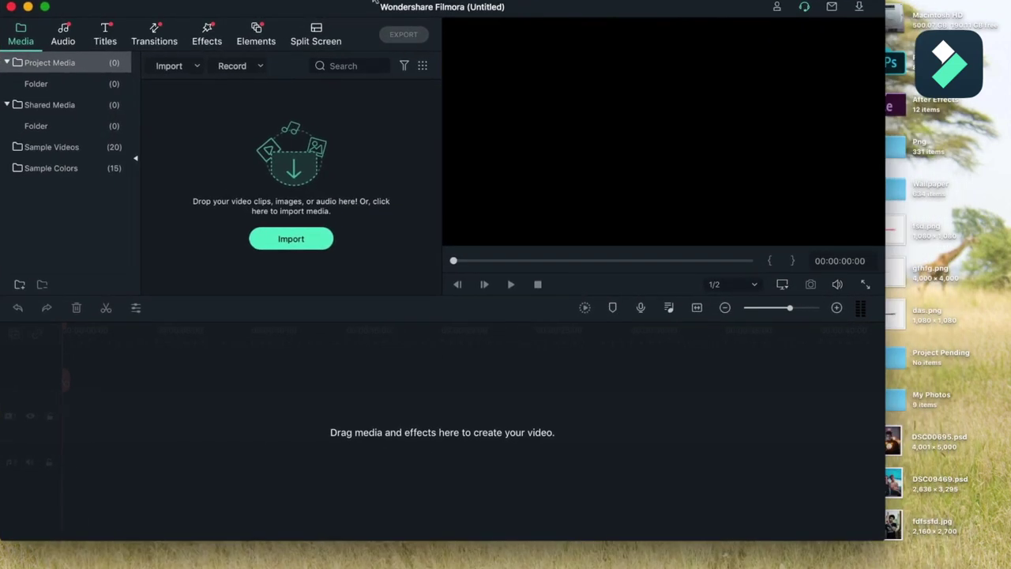
left_click_drag(883, 537, 1010, 568)
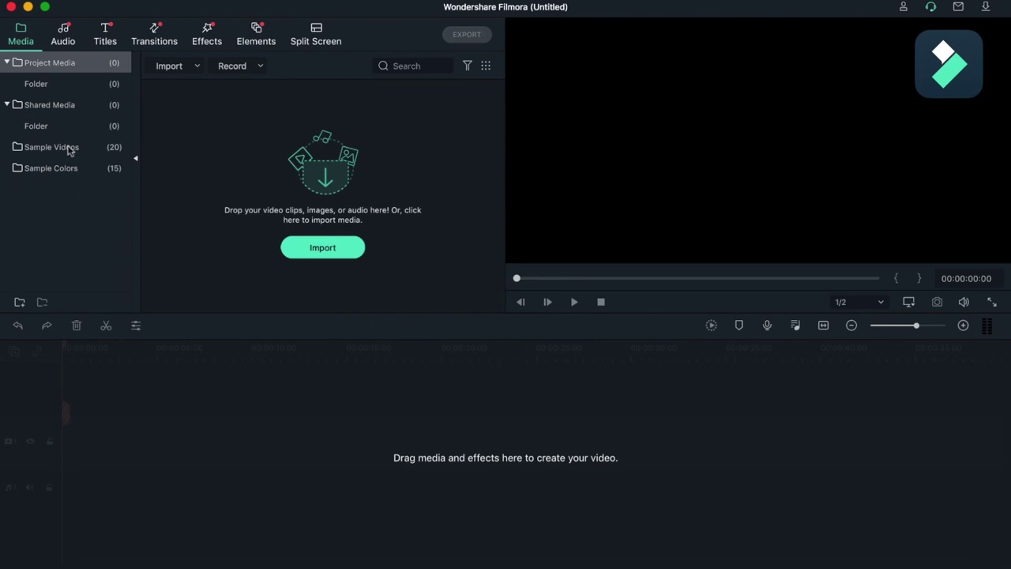
- Import My Demo Colorgrade.mov from the Desktop into the media library
left_click(334, 253)
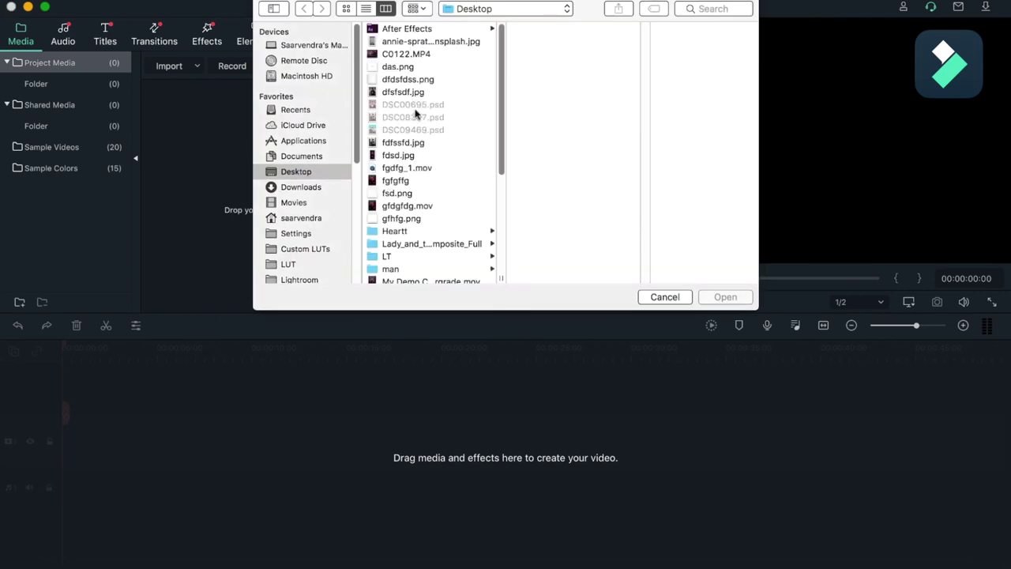
scroll(419, 203, "down", 3)
scroll(419, 204, "down", 3)
left_click(416, 201)
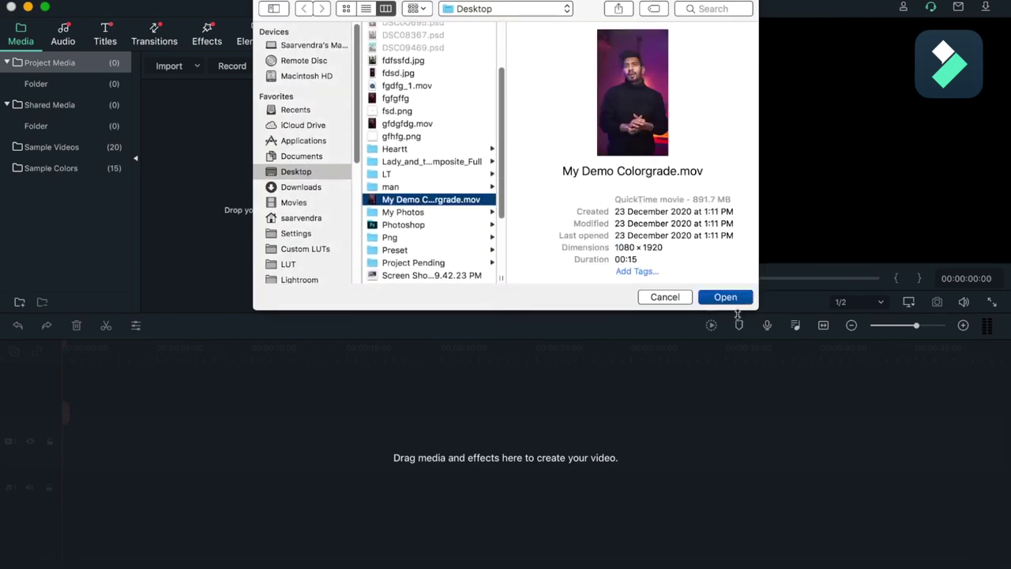
left_click(718, 298)
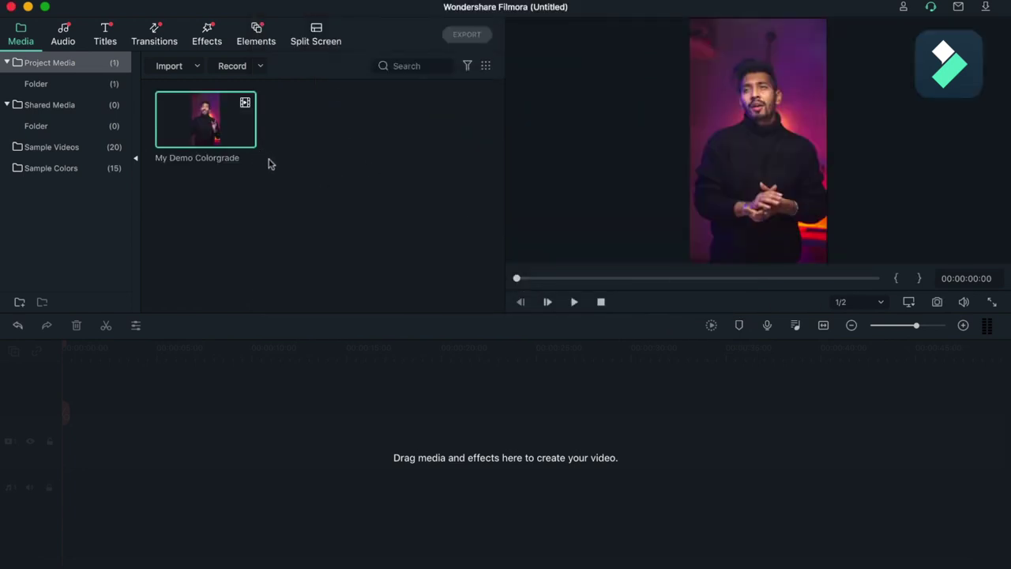
- Place My Demo Colorgrade at the timeline start, keeping the 1920x1080 30fps project settings
mouse_move(199, 128)
left_mouse_down()
mouse_move(445, 462)
mouse_move(58, 467)
left_mouse_up()
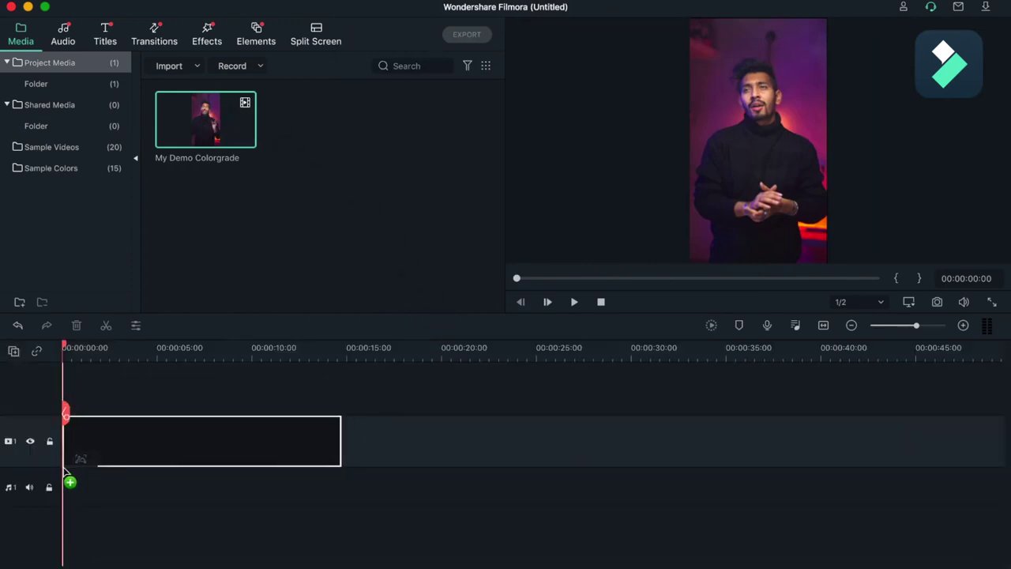
left_click_drag(57, 468, 67, 476)
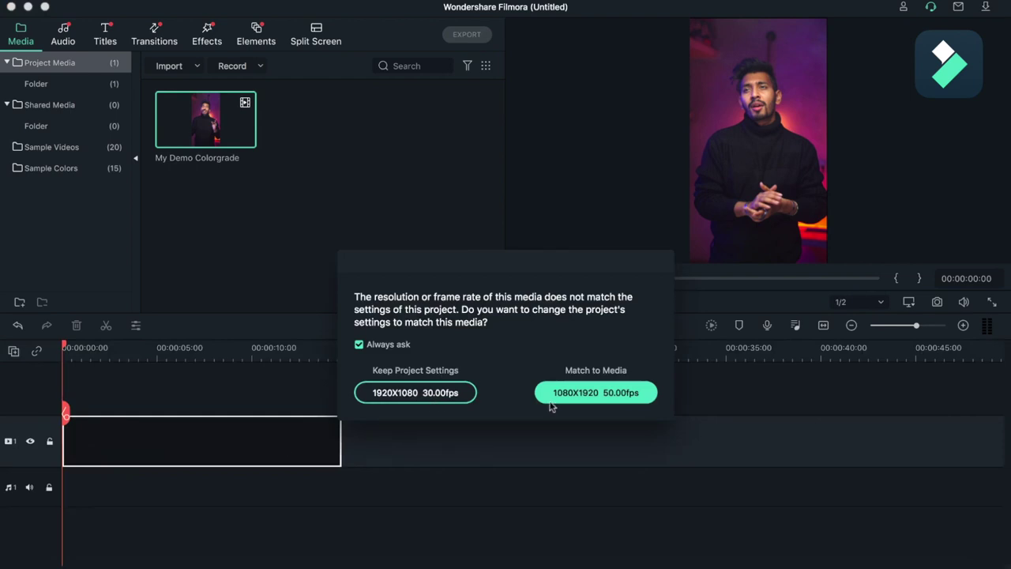
left_click(446, 395)
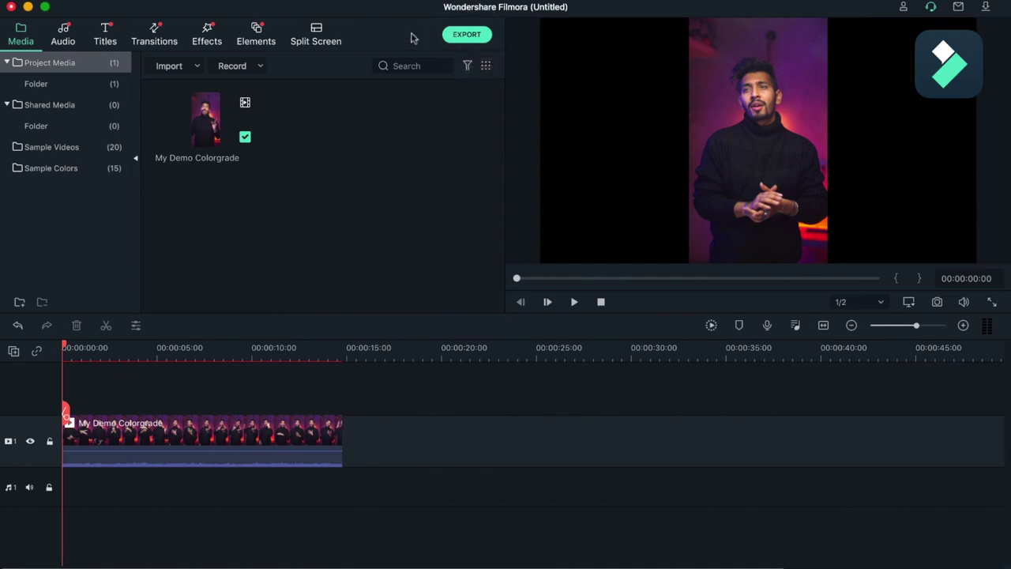
- Mute the clip's original sound and add the With you music at the timeline start
left_click(63, 36)
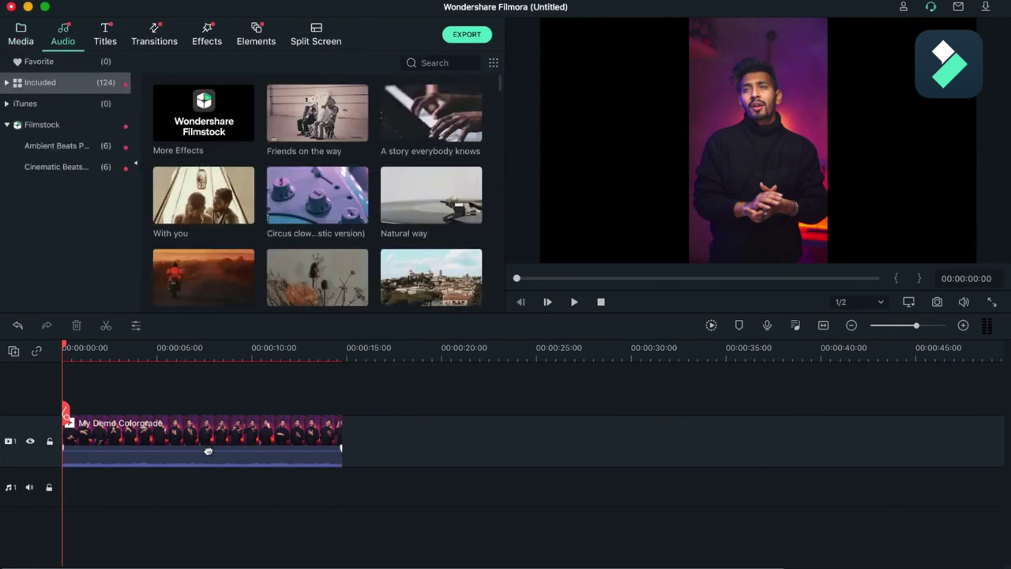
left_click_drag(207, 452, 200, 504)
left_click_drag(199, 211, 199, 454)
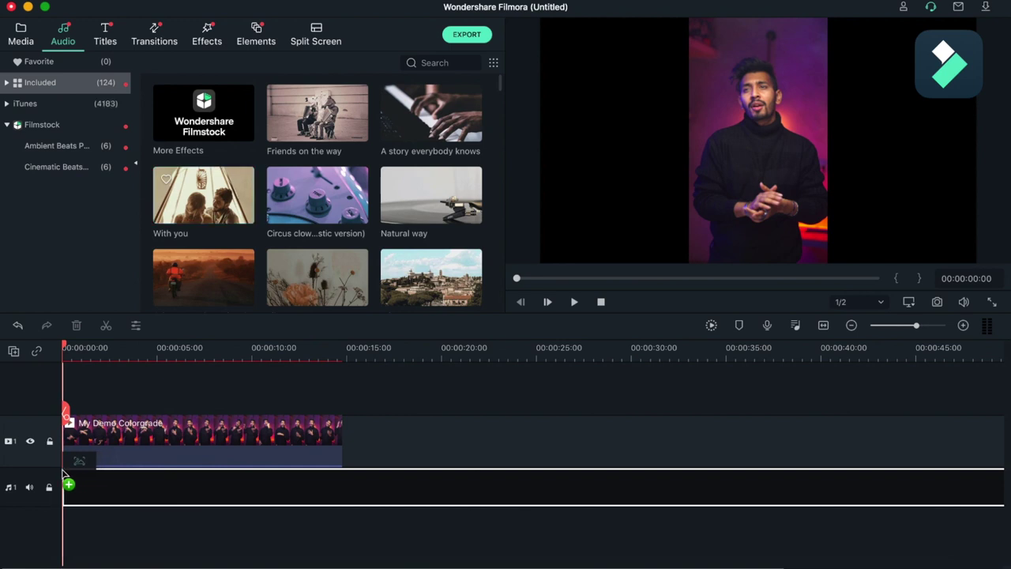
left_click_drag(198, 454, 68, 472)
- Split the music at the video's end, delete the leftover tail, and return to about 2 seconds
left_click_drag(68, 353, 348, 346)
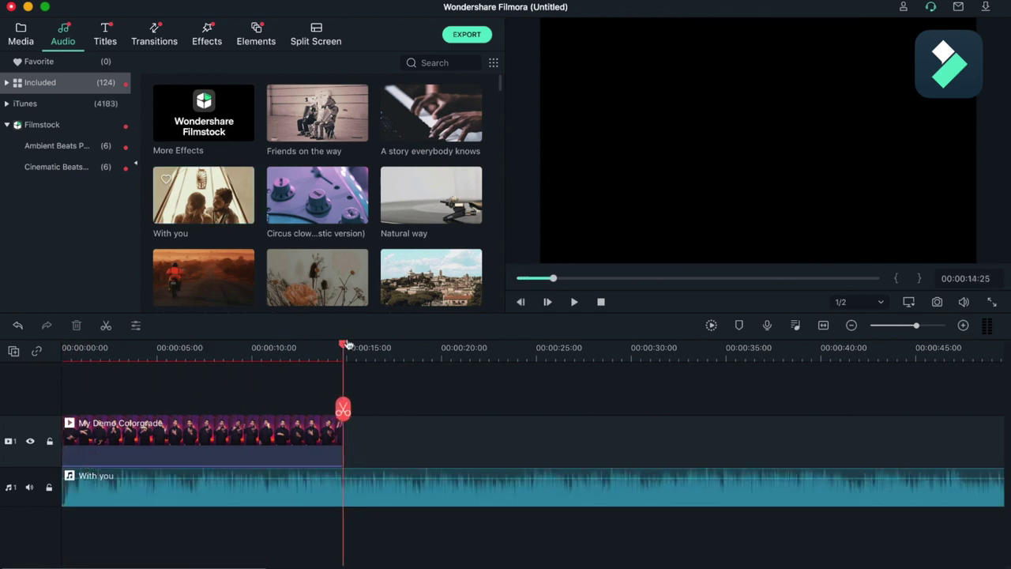
left_click_drag(347, 341, 343, 484)
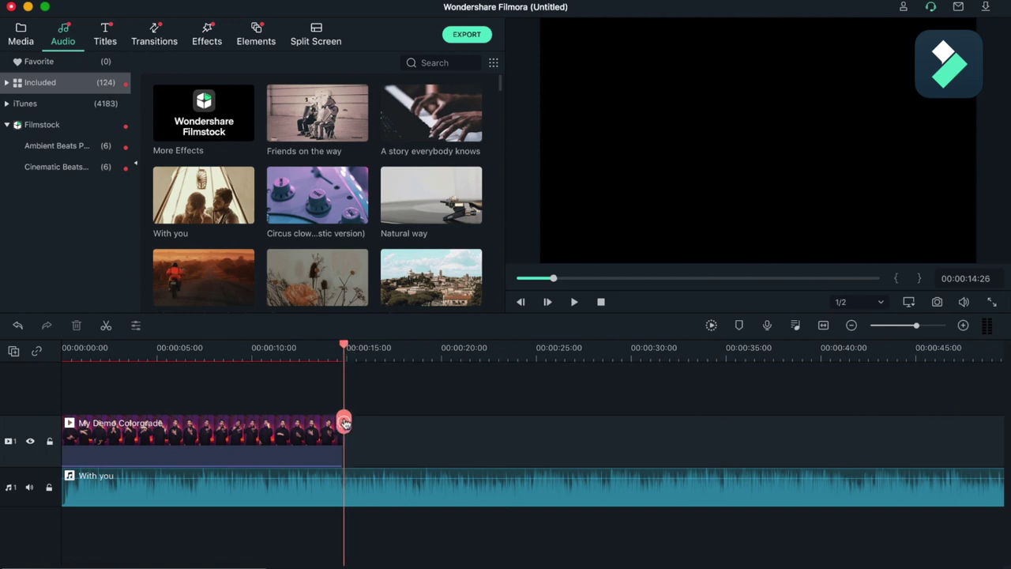
left_click(342, 483)
left_click(384, 490)
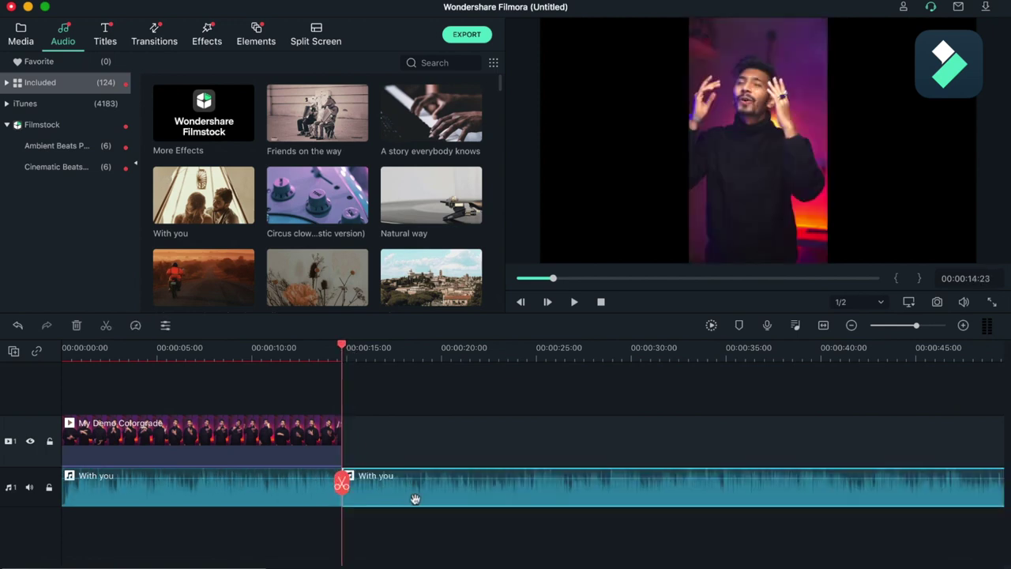
key("Delete")
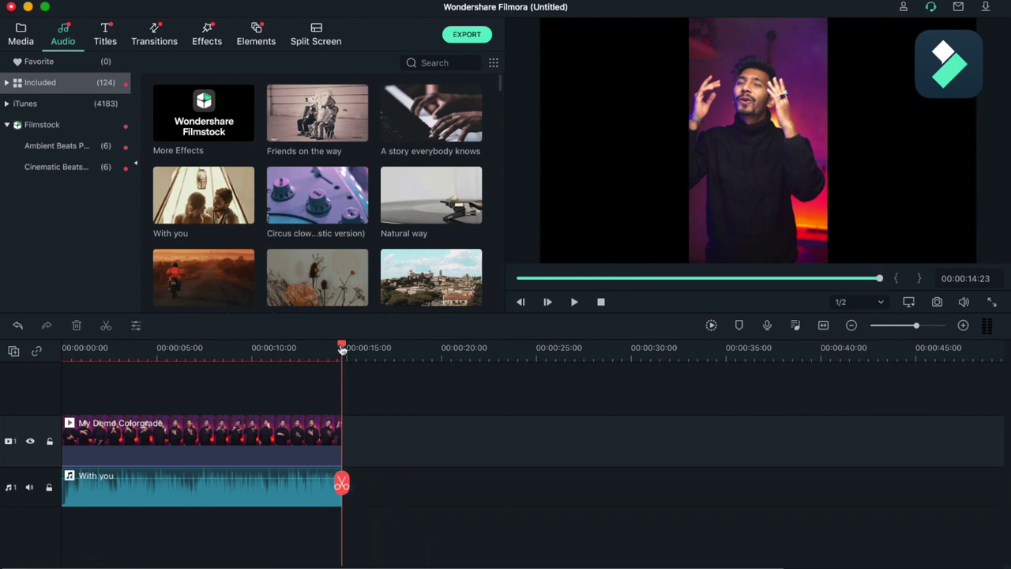
left_click_drag(707, 279, 565, 279)
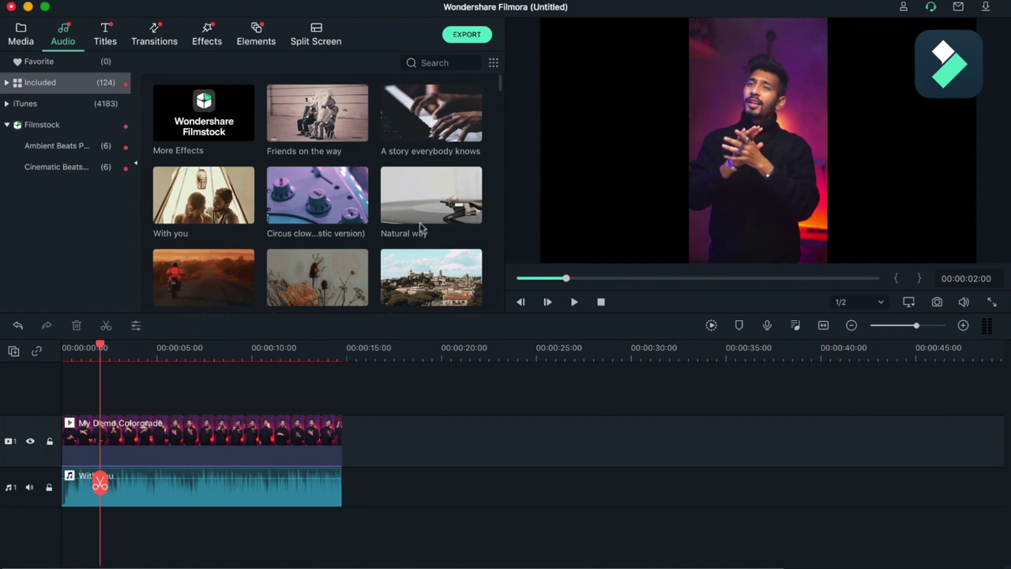
scroll(383, 233, "down", 2)
scroll(387, 231, "down", 4)
scroll(389, 230, "down", 2)
scroll(393, 228, "down", 2)
scroll(397, 226, "down", 1)
scroll(402, 225, "down", 3)
scroll(401, 224, "down", 3)
scroll(401, 224, "down", 1)
scroll(401, 224, "down", 2)
scroll(401, 224, "down", 5)
scroll(401, 237, "down", 5)
scroll(401, 269, "down", 4)
scroll(340, 197, "down", 5)
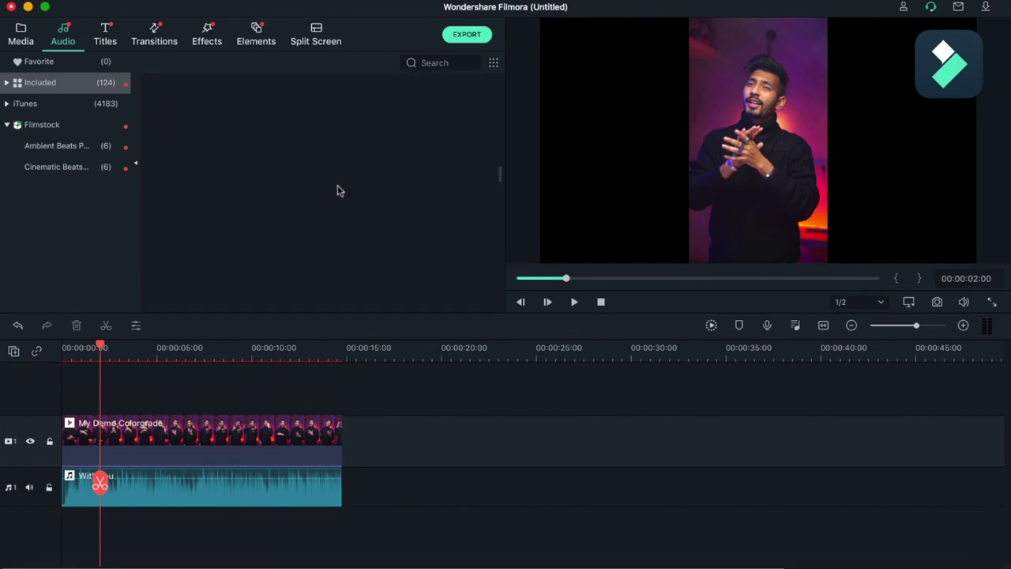
- Browse the Titles library templates such as Callout and Thought Bubble
left_click(110, 45)
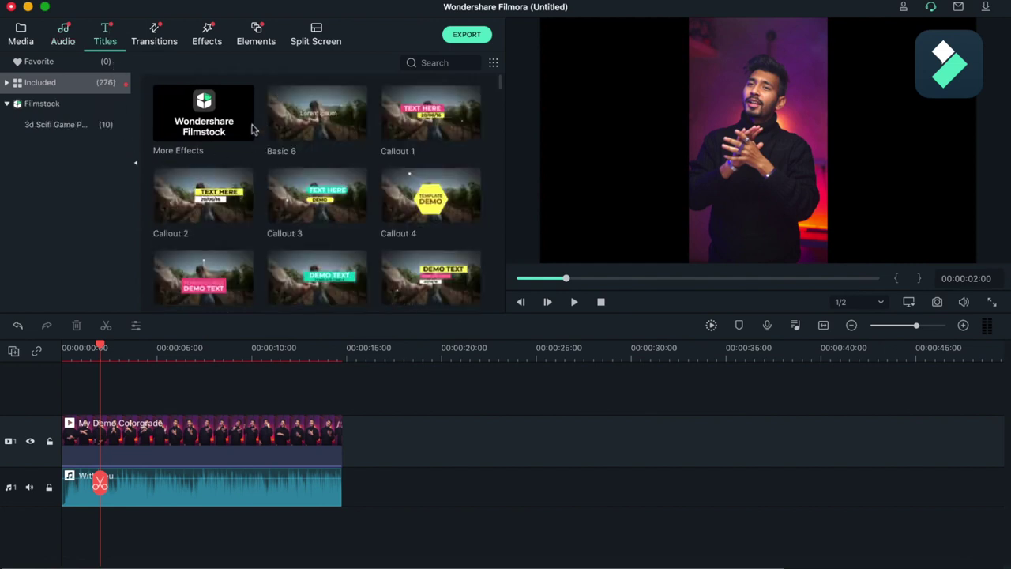
scroll(285, 135, "down", 2)
scroll(328, 151, "up", 2)
scroll(409, 194, "down", 1)
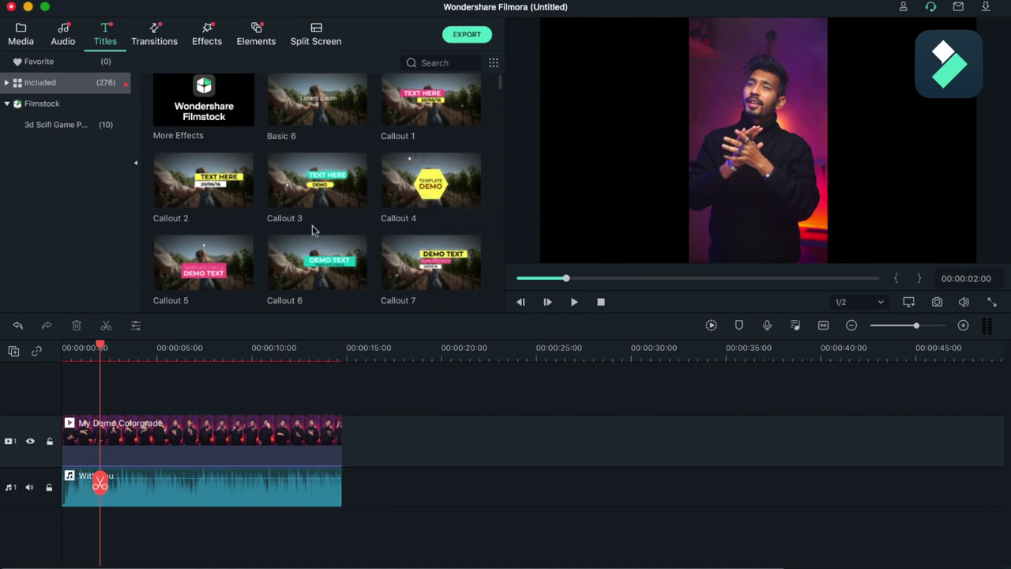
scroll(312, 229, "down", 5)
scroll(312, 229, "down", 1)
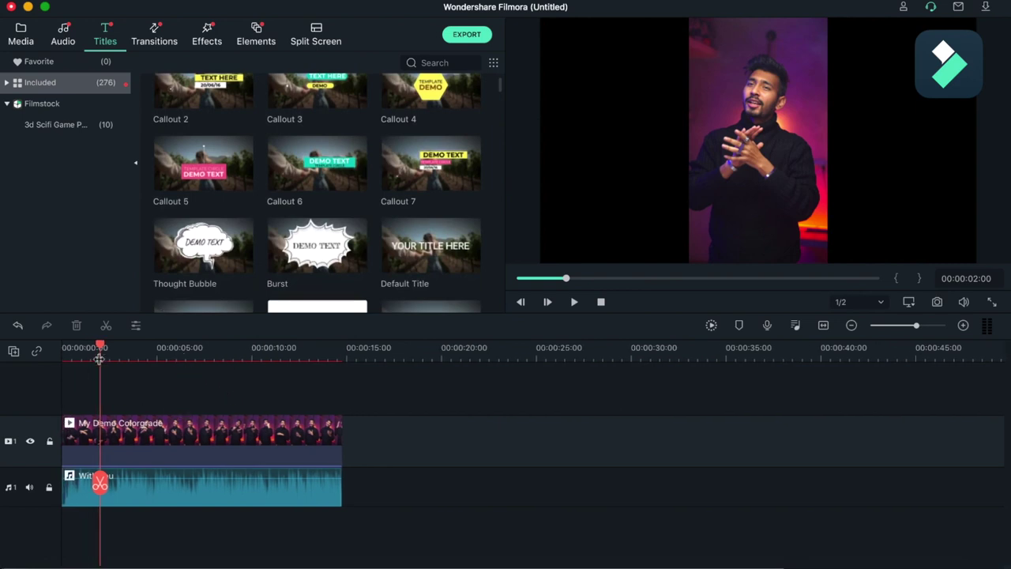
scroll(100, 353, "up", 3)
- Return the playhead to 00:00:00:00 and browse the Transitions library down to the Warp transitions
left_click(563, 280)
left_click_drag(563, 280, 483, 287)
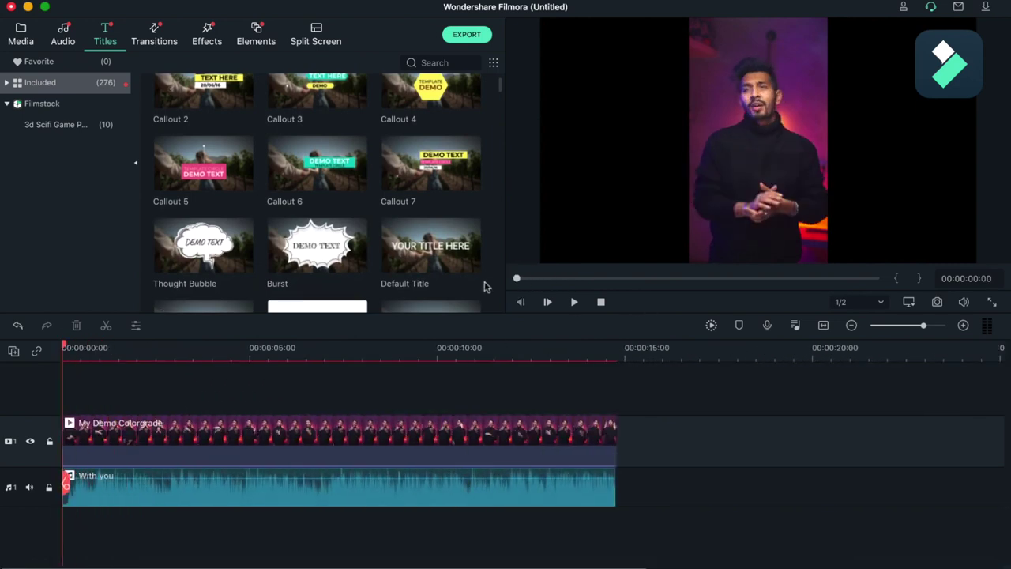
left_click(167, 40)
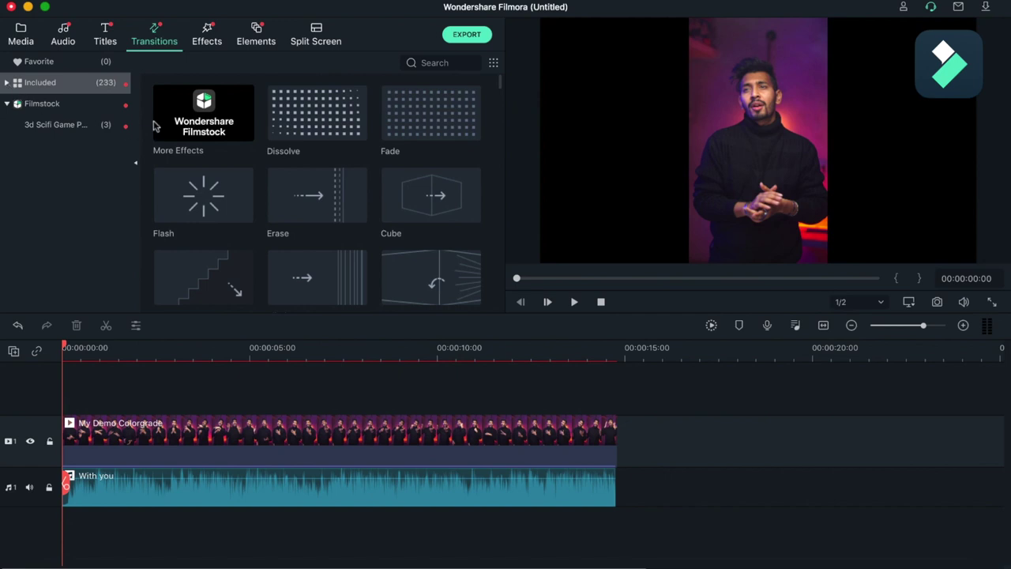
scroll(288, 180, "down", 2)
scroll(411, 134, "down", 2)
scroll(487, 97, "down", 3)
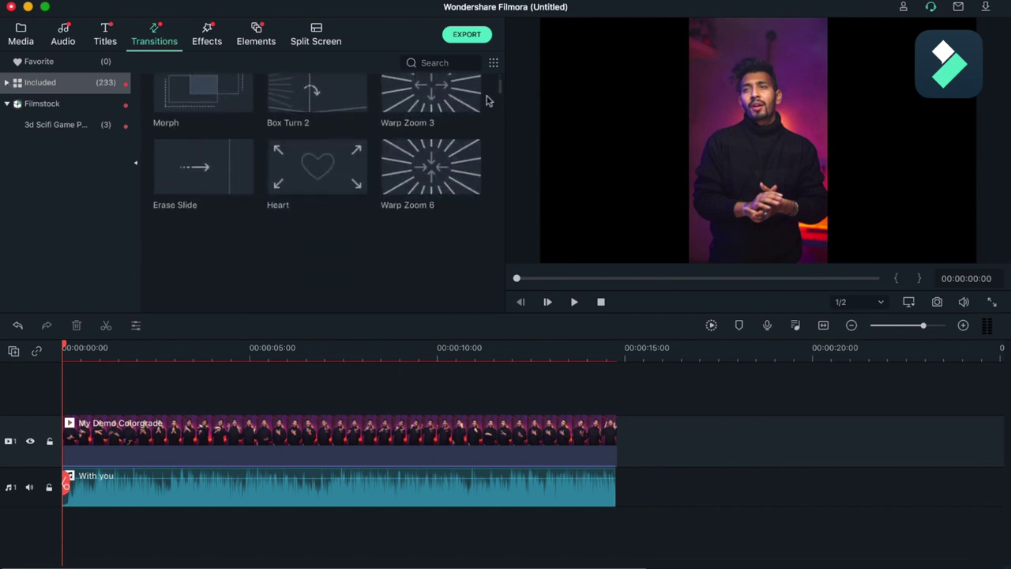
scroll(387, 108, "down", 2)
scroll(288, 117, "down", 3)
scroll(474, 142, "down", 3)
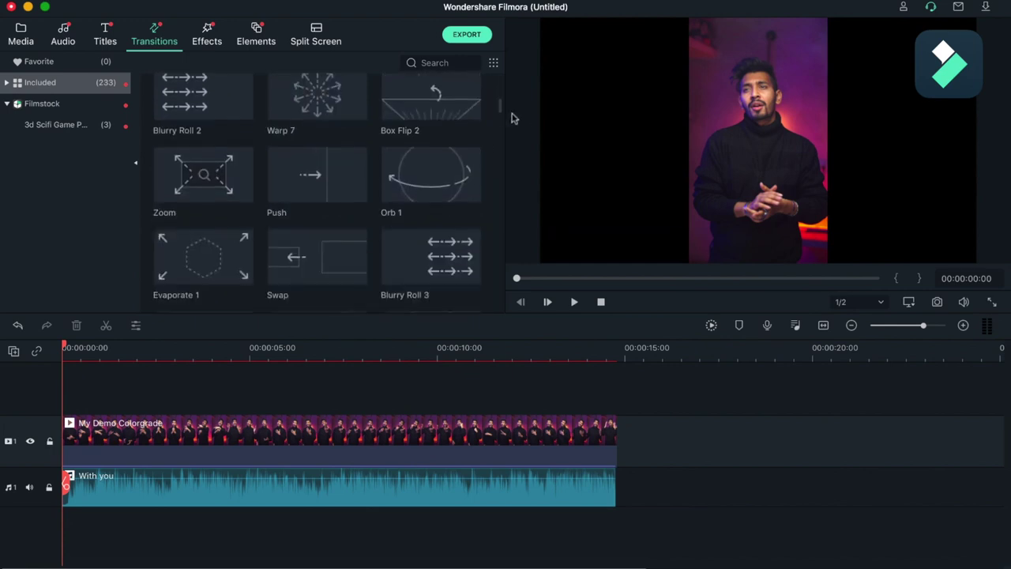
scroll(498, 113, "down", 3)
scroll(498, 113, "down", 3)
scroll(498, 113, "down", 3)
scroll(411, 150, "down", 2)
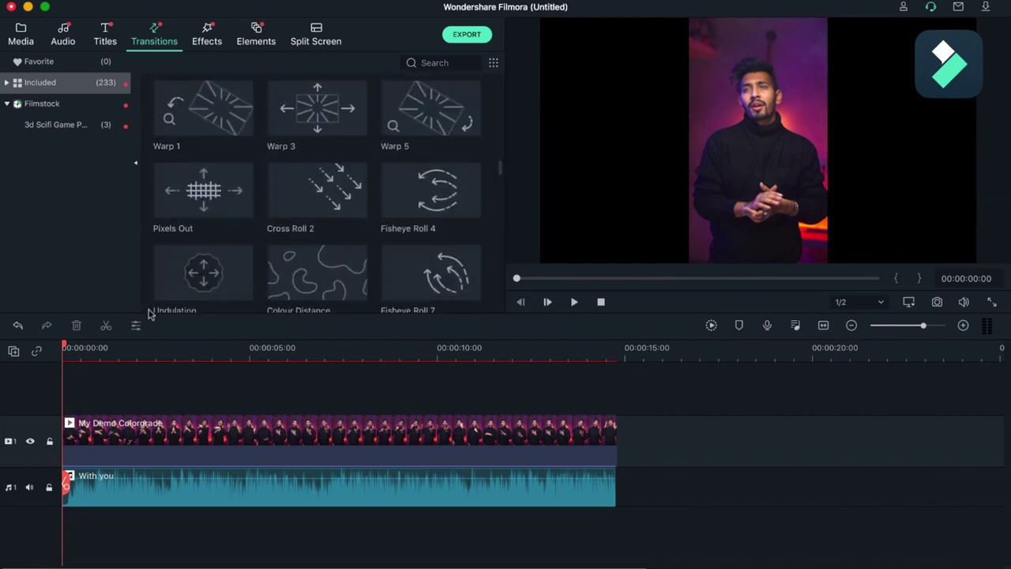
scroll(104, 348, "up", 3)
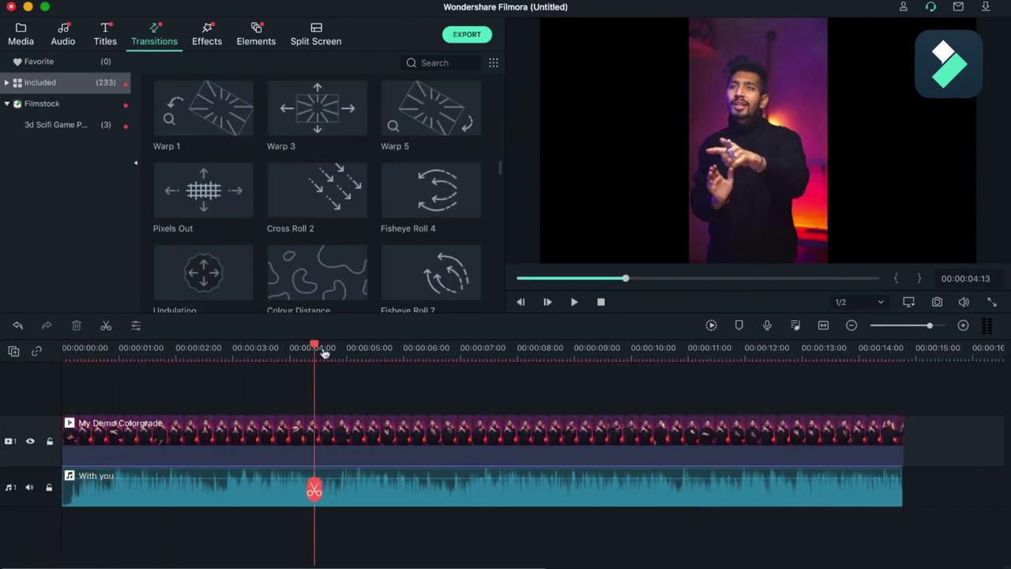
- Split both the video clip and the With you music at 00:00:04:17
left_click_drag(64, 347, 321, 348)
left_click(321, 490)
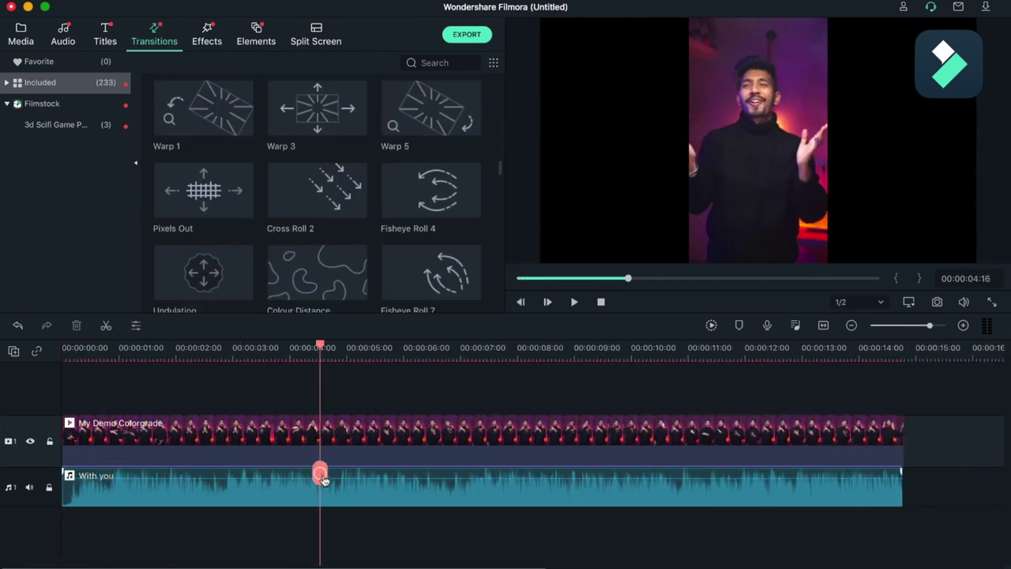
left_click(321, 436)
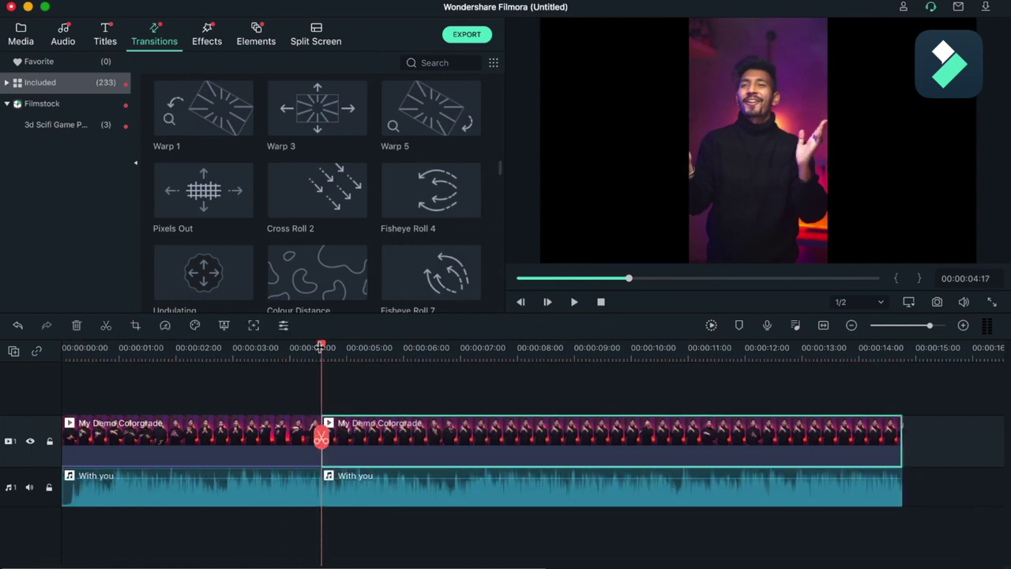
scroll(312, 345, "down", 1)
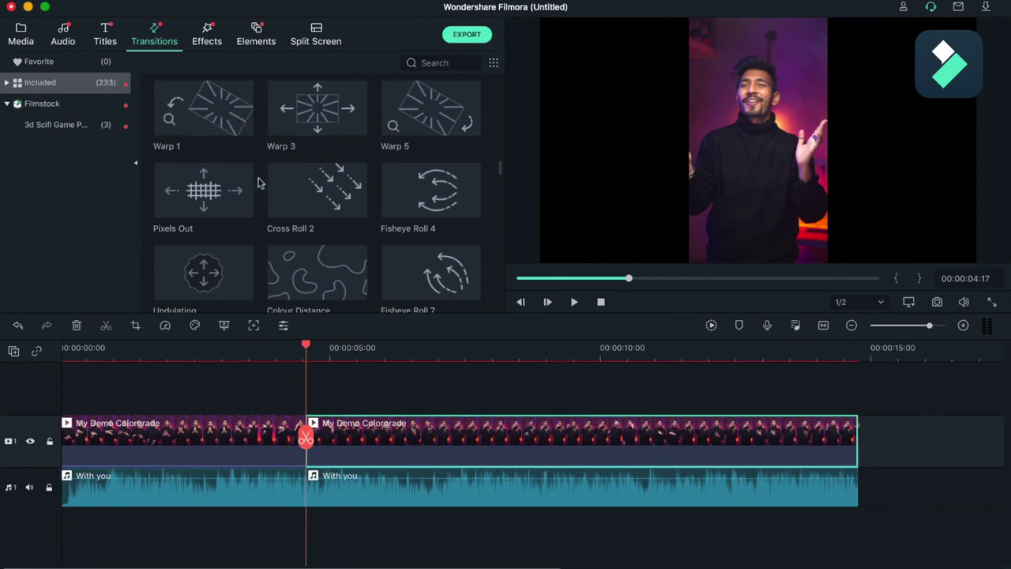
- Place Warp 1 on the cut between the two video pieces and play it back
mouse_move(203, 108)
left_click_drag(233, 105, 305, 441)
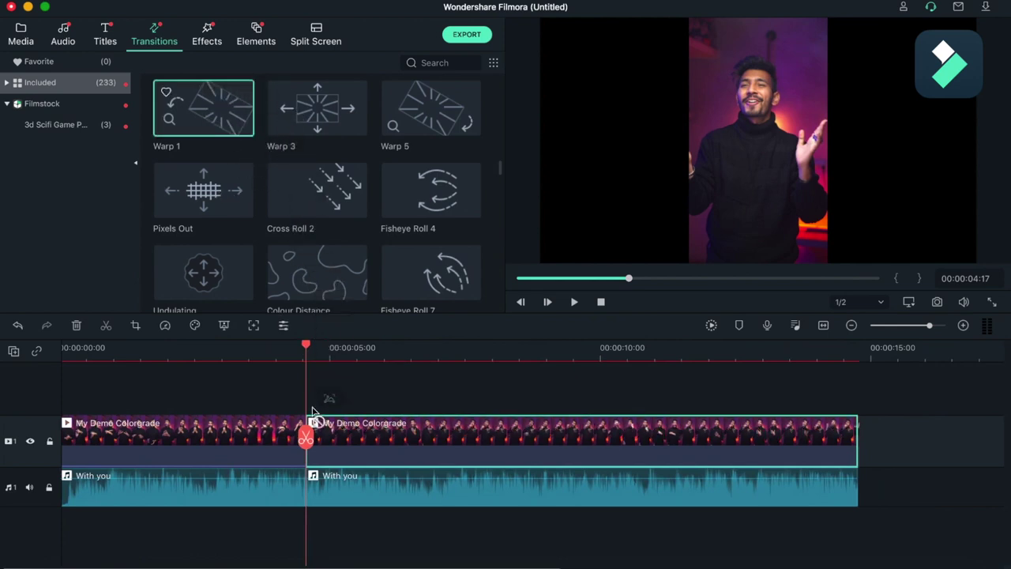
left_click_drag(306, 348, 249, 356)
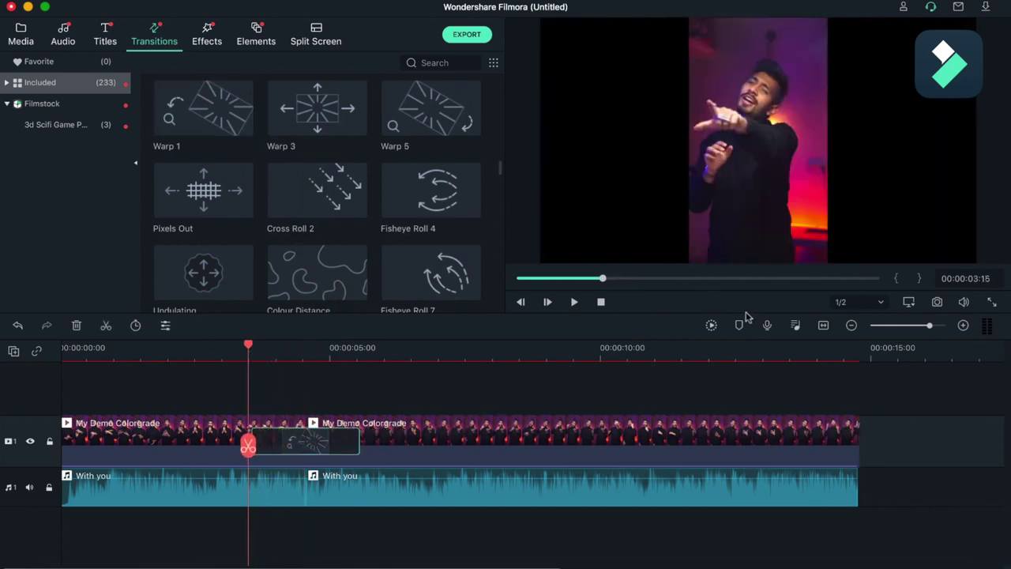
left_click(574, 302)
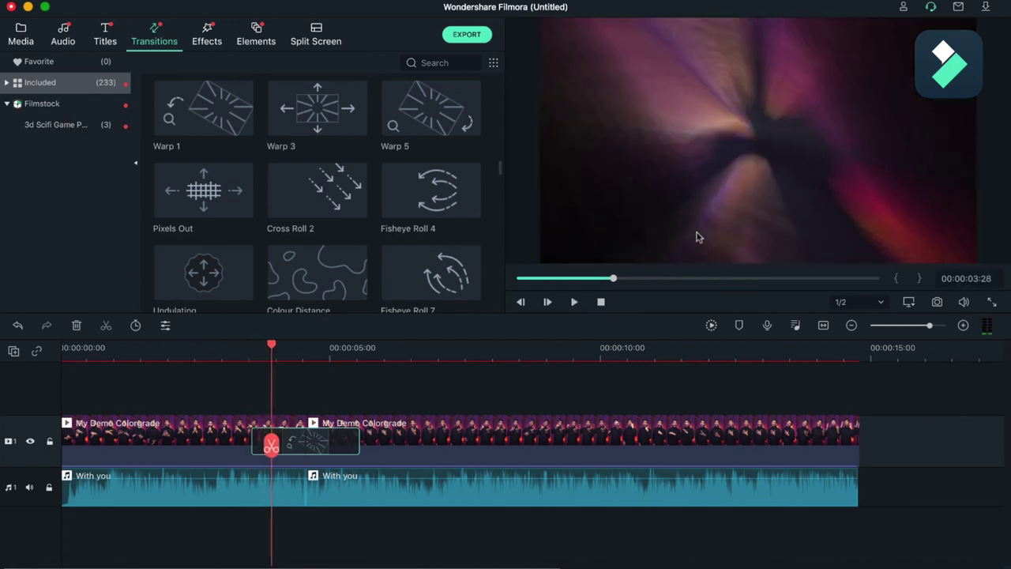
- Render a timeline preview so the Warp 1 transition plays smoothly, then move back before it
left_click(711, 327)
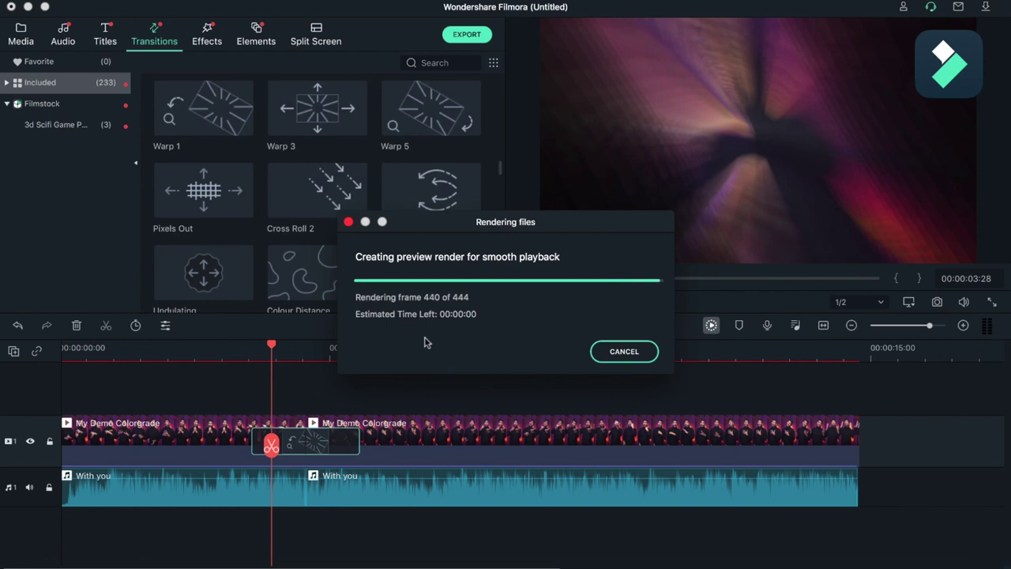
mouse_move(271, 345)
left_mouse_down()
mouse_move(247, 359)
mouse_move(235, 353)
left_mouse_up()
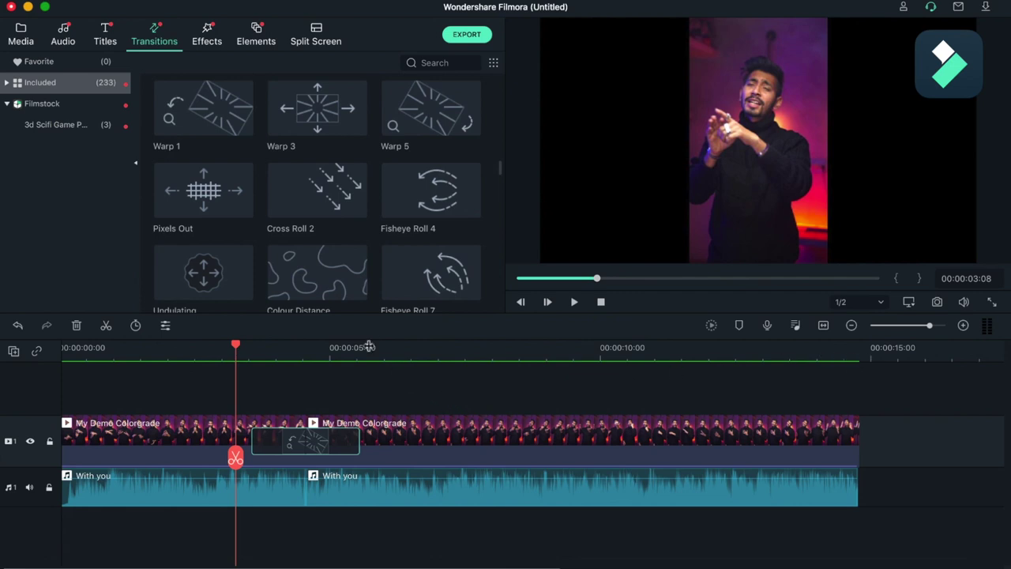
- Play back the transition, then delete it from the clip junction
key("space")
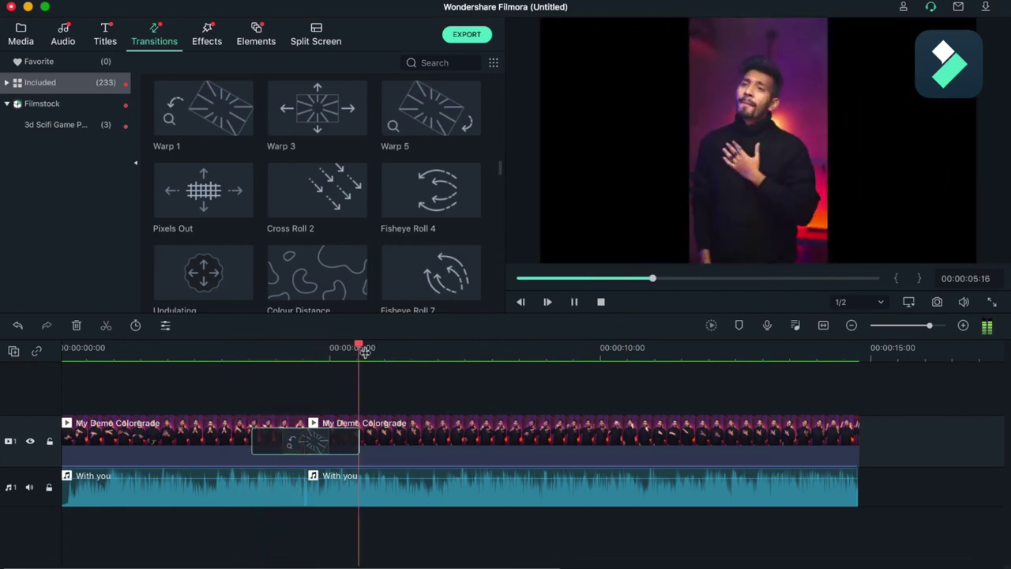
key("space")
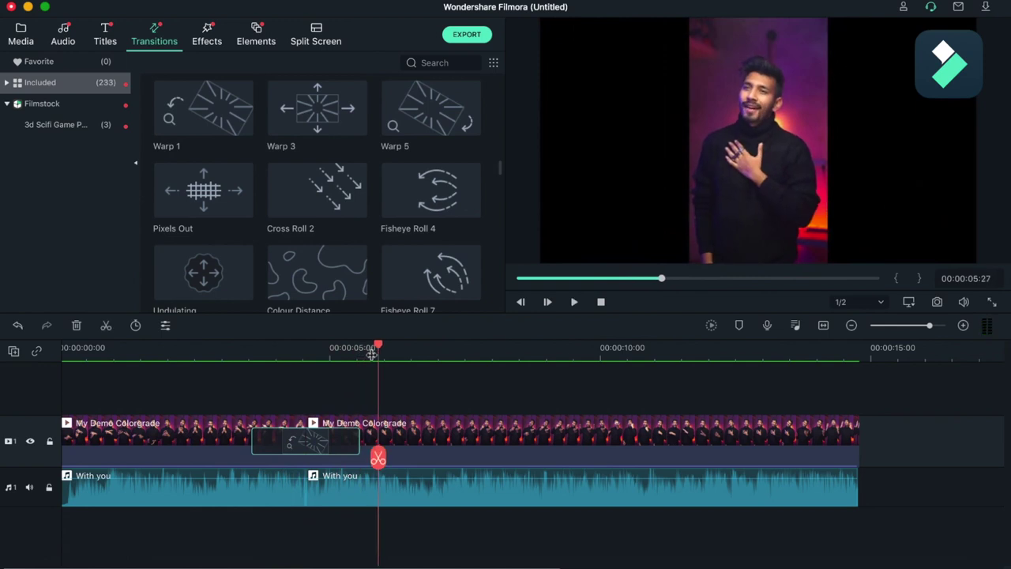
left_click_drag(331, 353, 331, 355)
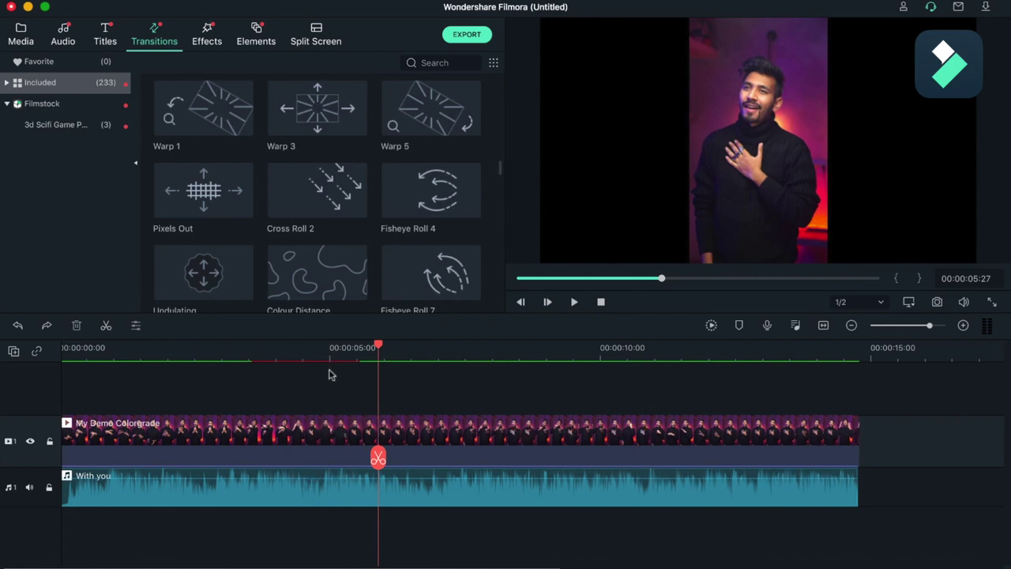
- Undo the split so the video clip and music track are whole again
key("ctrl+z")
scroll(304, 350, "up", 2)
scroll(336, 353, "up", 1)
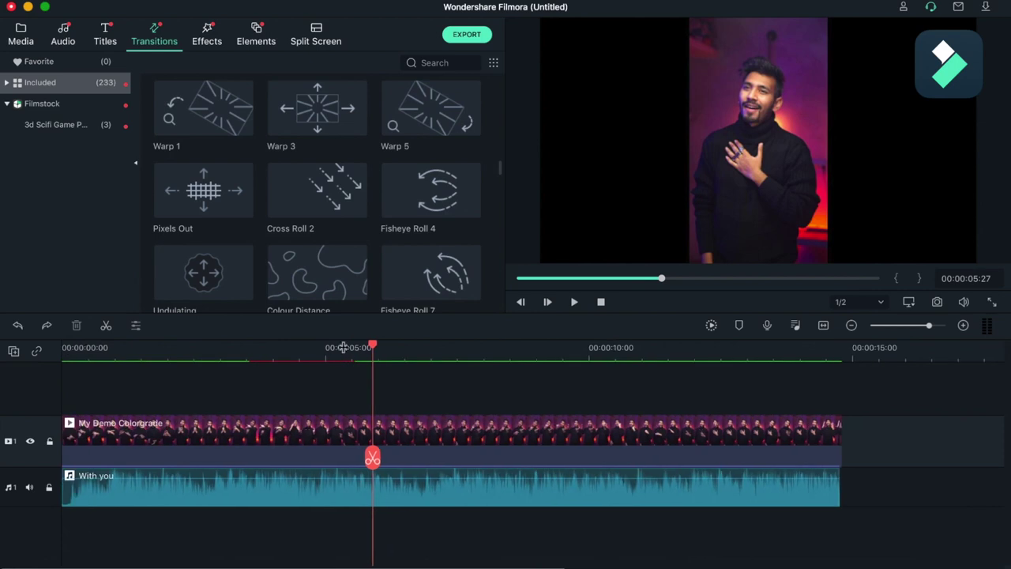
scroll(389, 223, "down", 3)
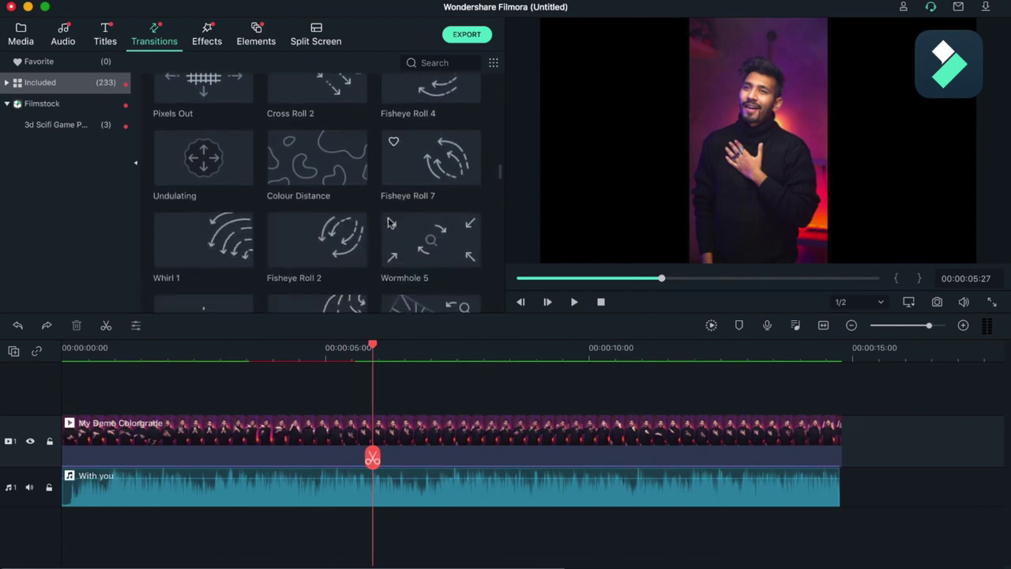
scroll(387, 224, "down", 2)
scroll(379, 223, "down", 1)
scroll(367, 222, "down", 3)
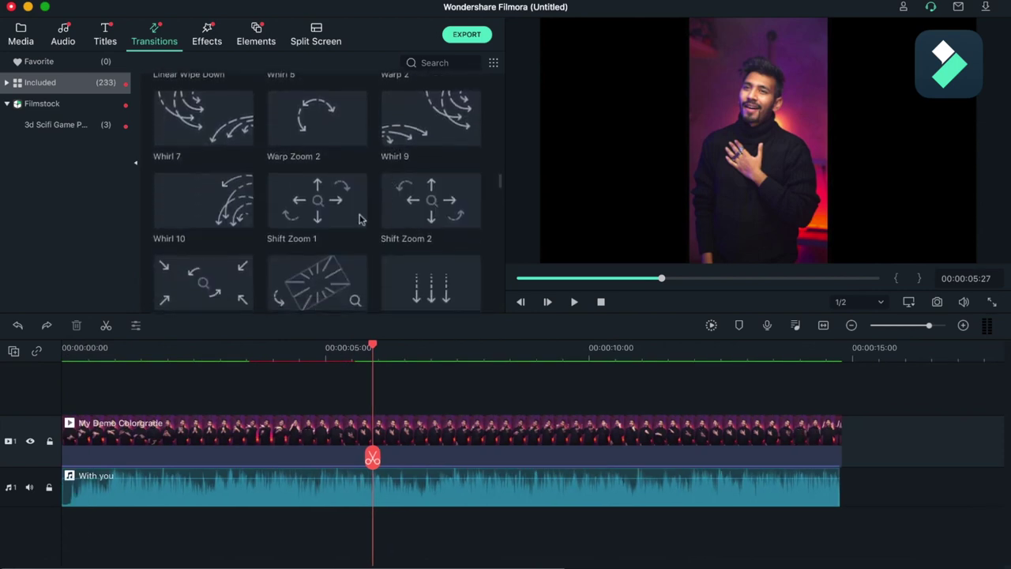
scroll(360, 218, "down", 1)
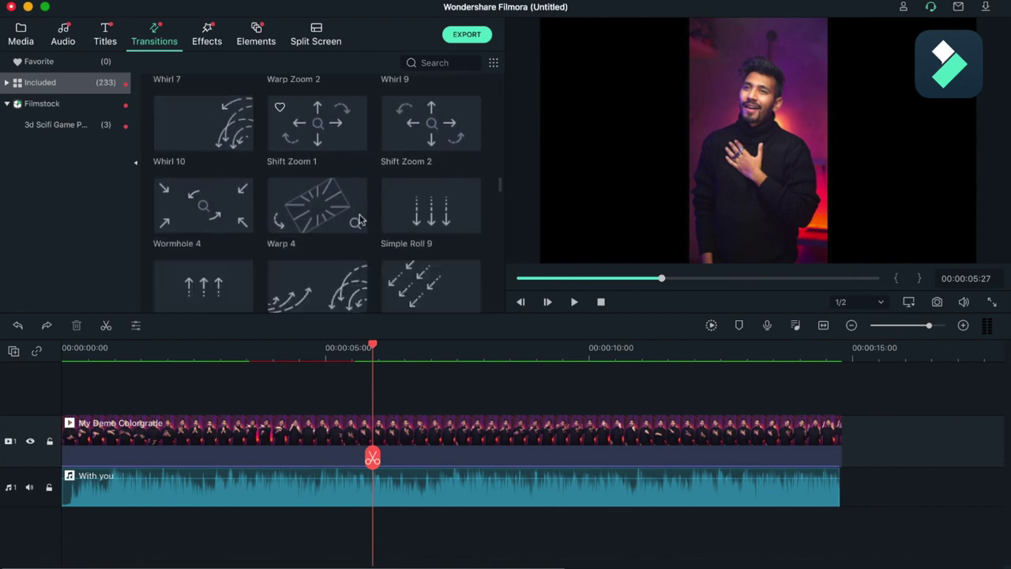
- Open the Effects library and browse the Shake filters under Filters
left_click(209, 45)
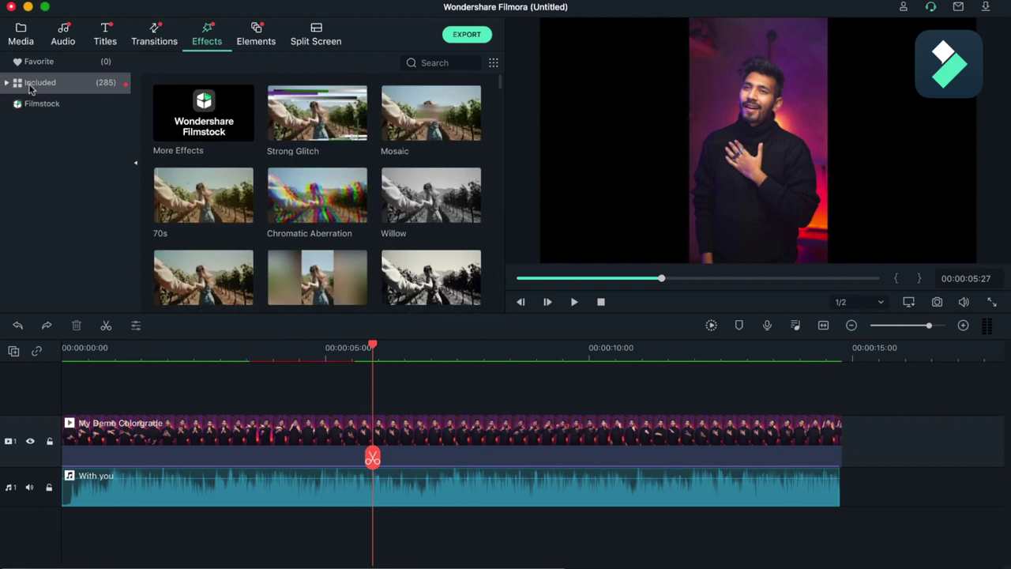
left_click(29, 85)
left_click(57, 104)
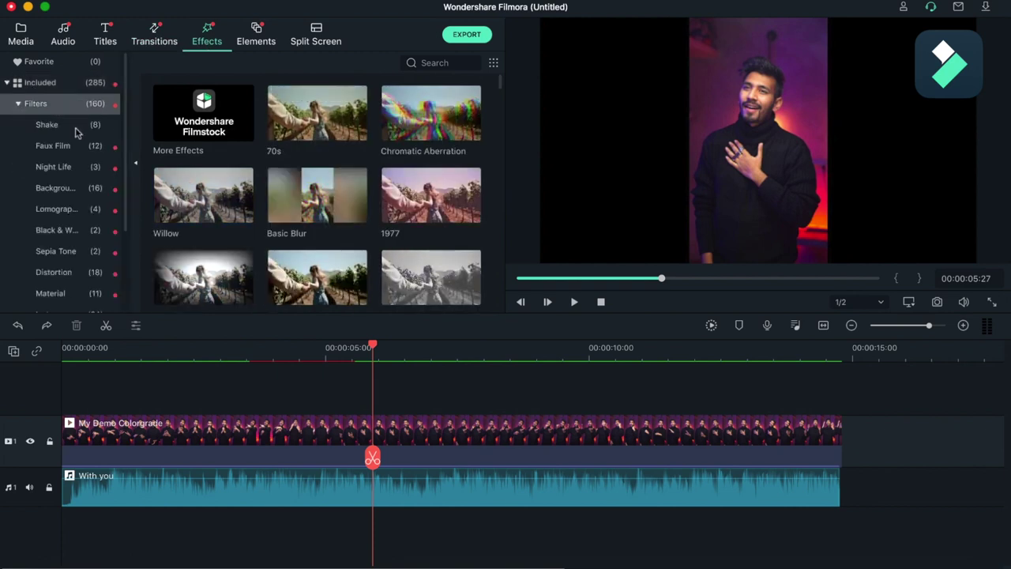
left_click(71, 126)
scroll(219, 157, "down", 2)
scroll(41, 185, "down", 1)
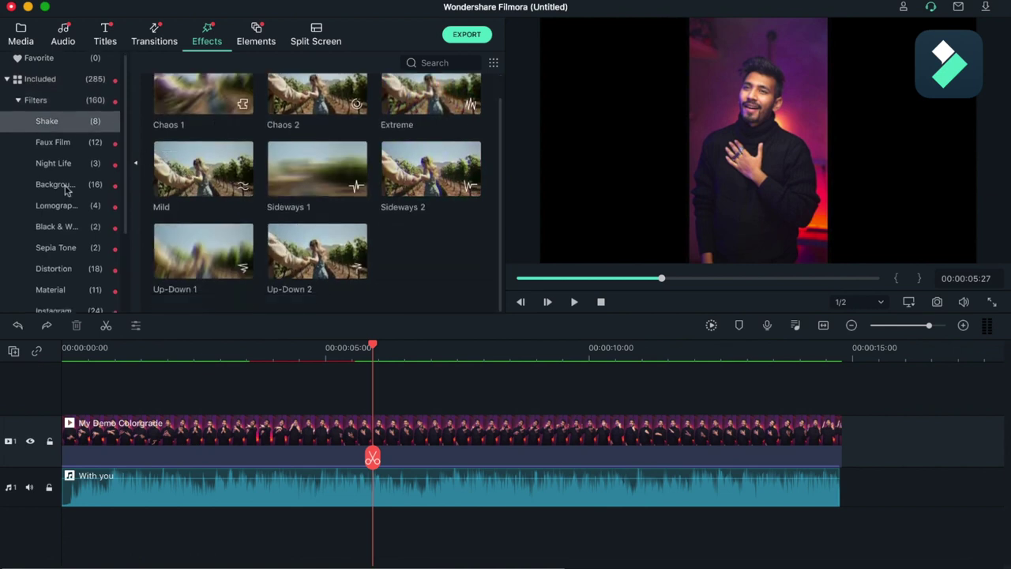
scroll(53, 182, "down", 4)
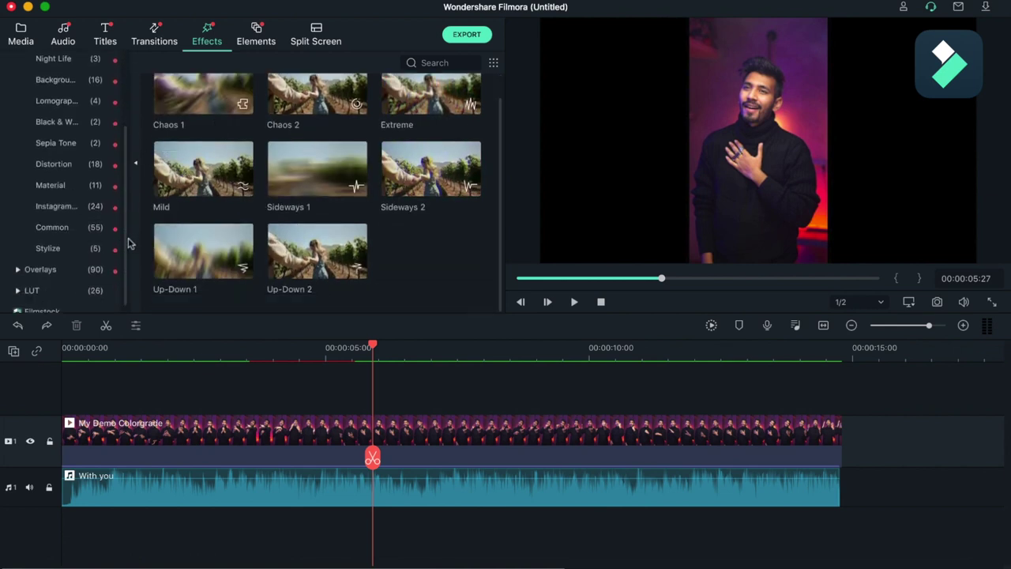
scroll(71, 136, "up", 5)
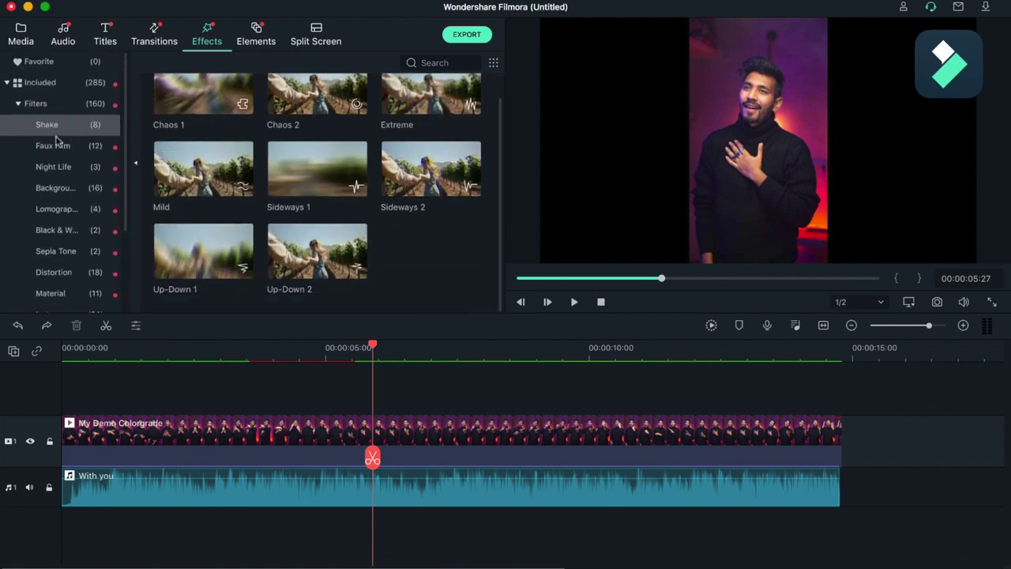
- Collapse Filters and show the Light Leaks effects under Overlays
left_click(18, 105)
left_click(42, 128)
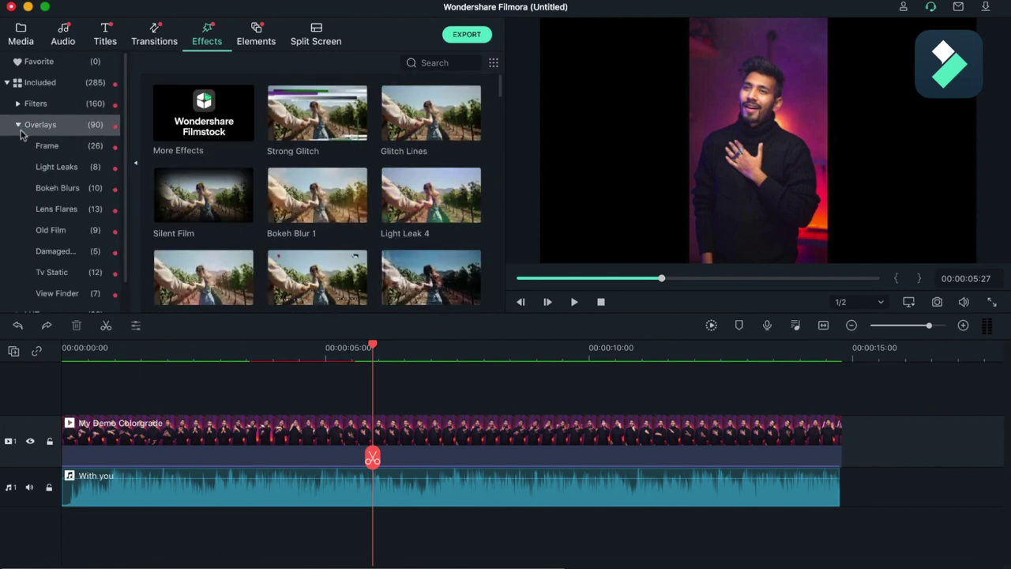
left_click(68, 148)
left_click(64, 168)
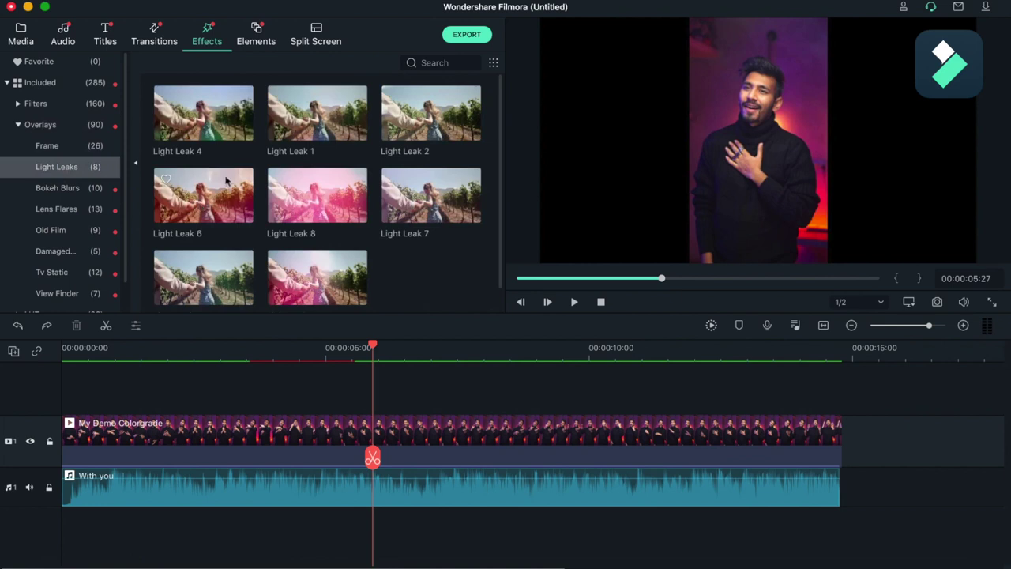
mouse_move(319, 115)
left_mouse_down()
mouse_move(185, 398)
mouse_move(198, 405)
left_mouse_up()
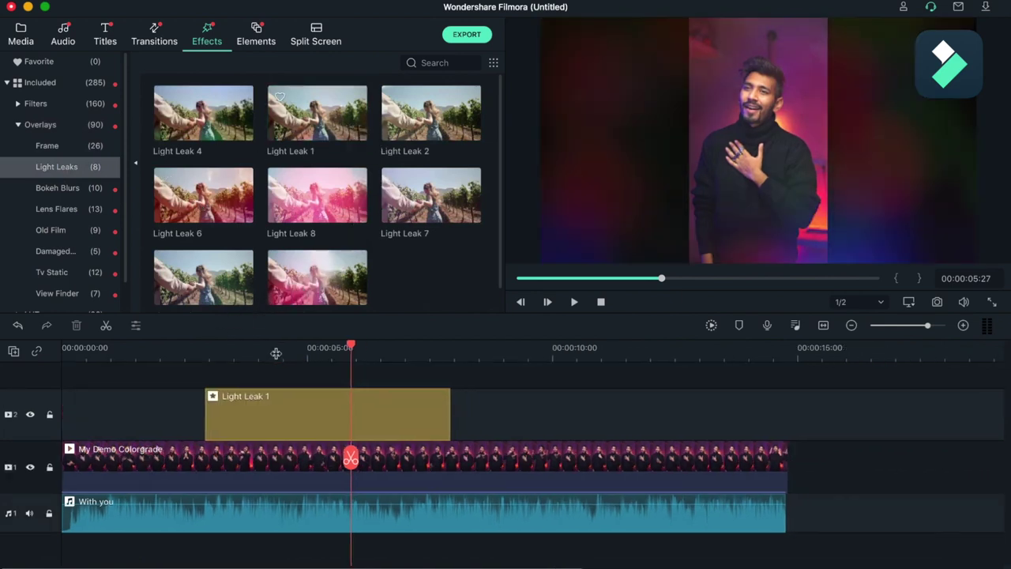
mouse_move(314, 348)
left_mouse_down()
mouse_move(228, 357)
mouse_move(333, 360)
left_mouse_up()
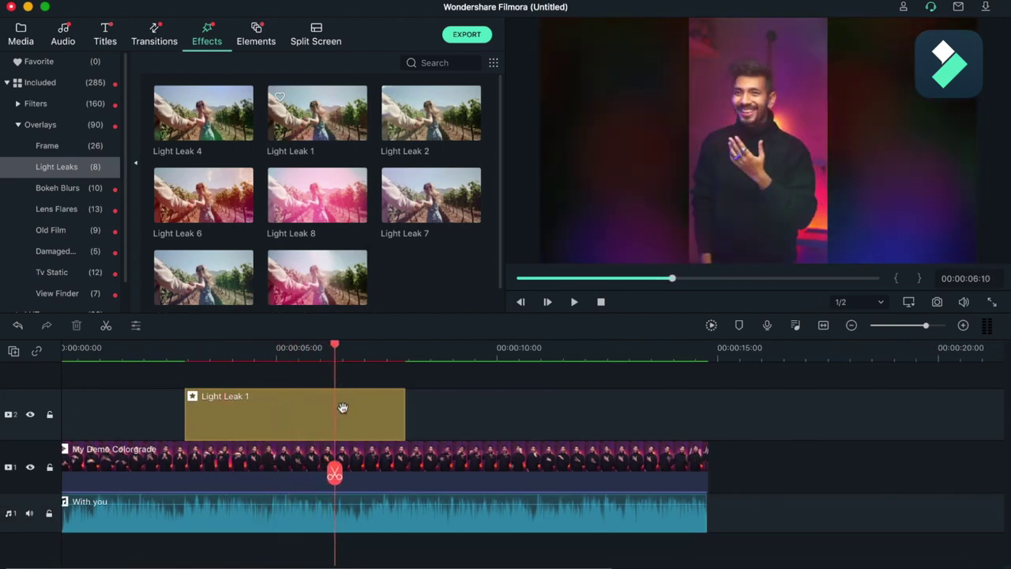
left_click(342, 407)
key("Delete")
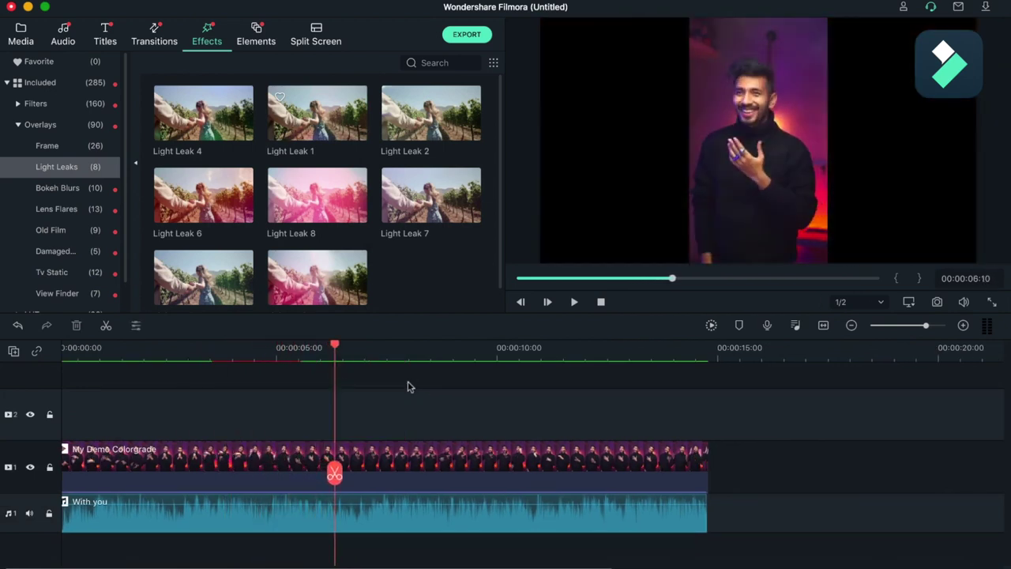
left_click_drag(335, 353, 207, 356)
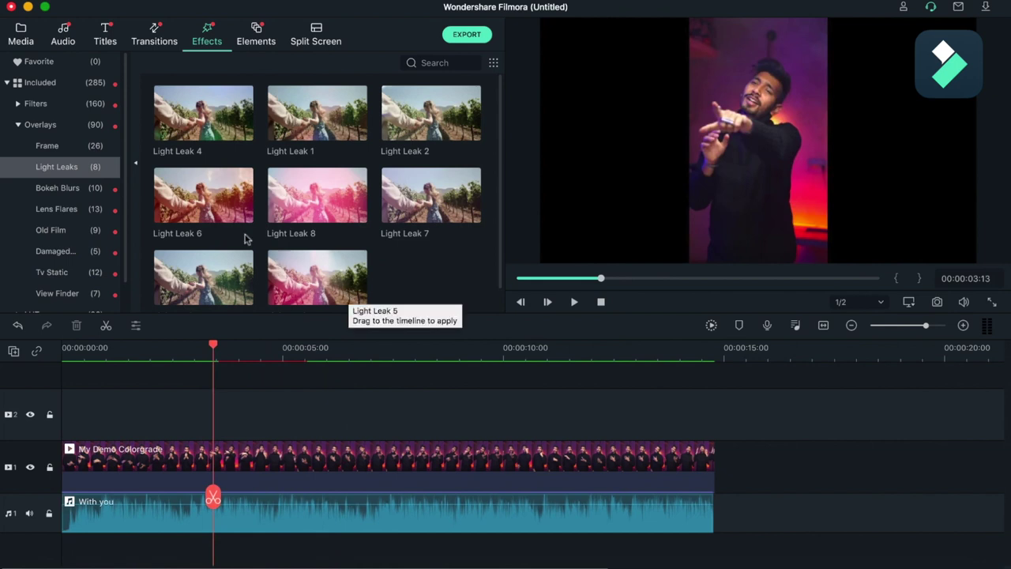
- Show all overlay effects and open the LUT colour presets
left_click(19, 128)
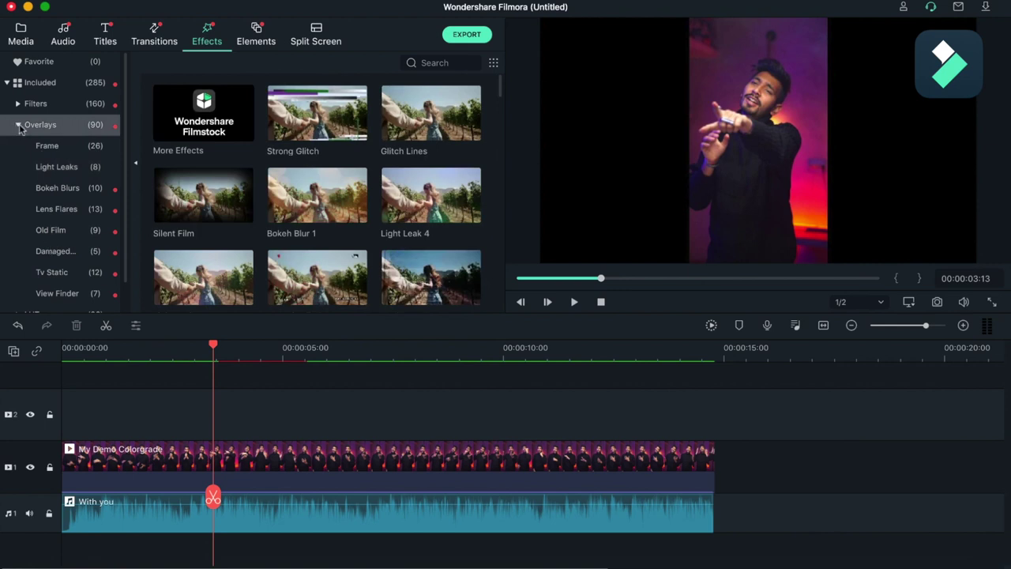
scroll(48, 166, "down", 1)
left_click(21, 282)
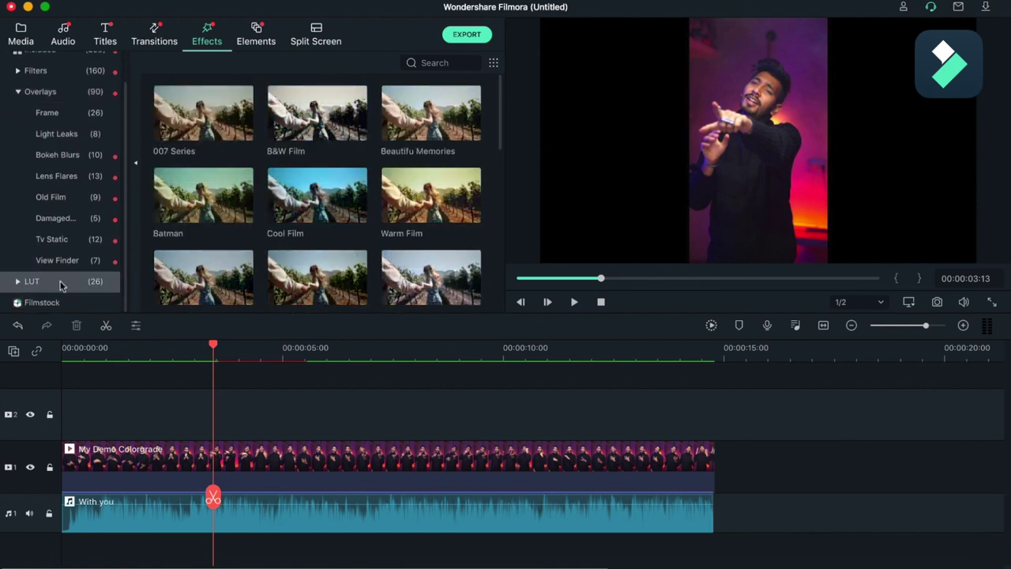
- Scroll to the bottom of the LUT grid and select Custom LUT
scroll(211, 133, "down", 1)
scroll(212, 133, "up", 1)
scroll(395, 208, "down", 3)
scroll(403, 215, "down", 2)
scroll(411, 205, "down", 3)
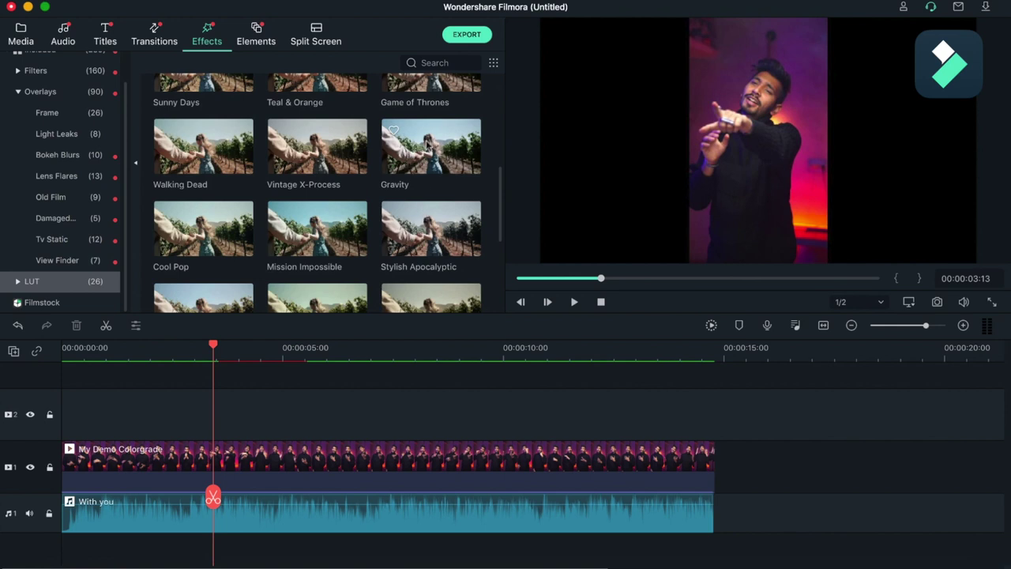
scroll(426, 225, "down", 1)
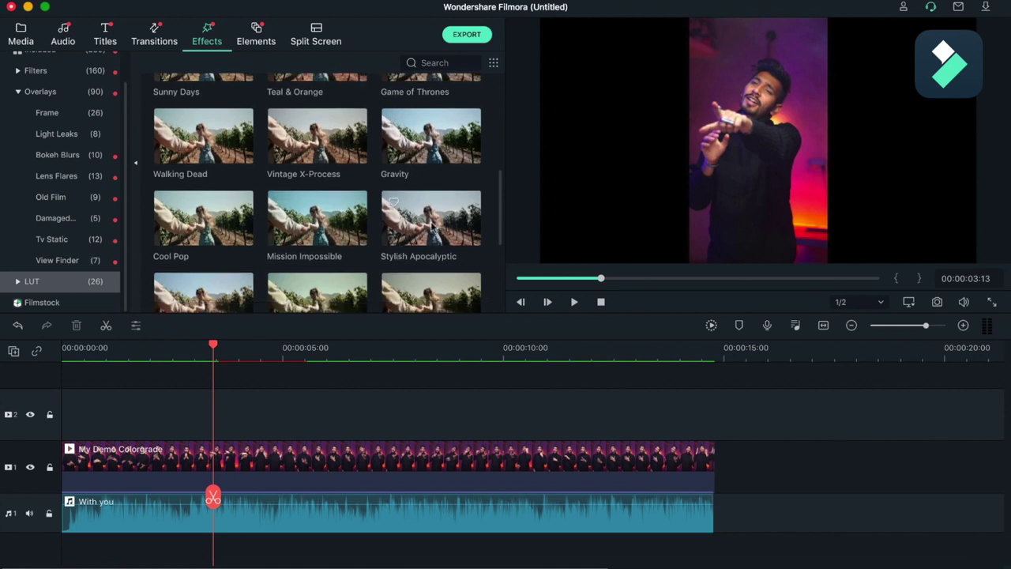
scroll(433, 227, "down", 3)
scroll(418, 126, "down", 2)
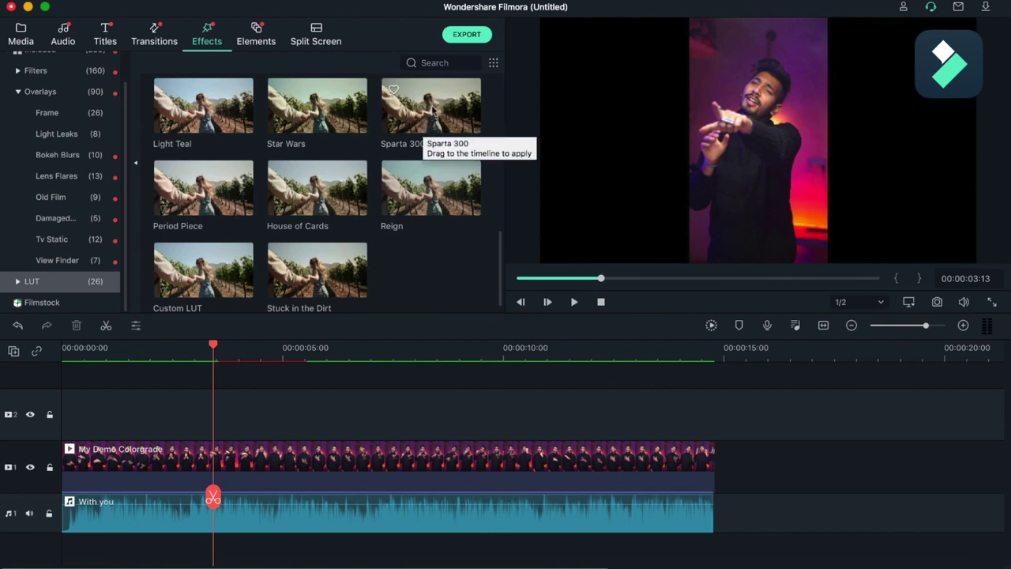
scroll(205, 272, "down", 1)
left_click(217, 251)
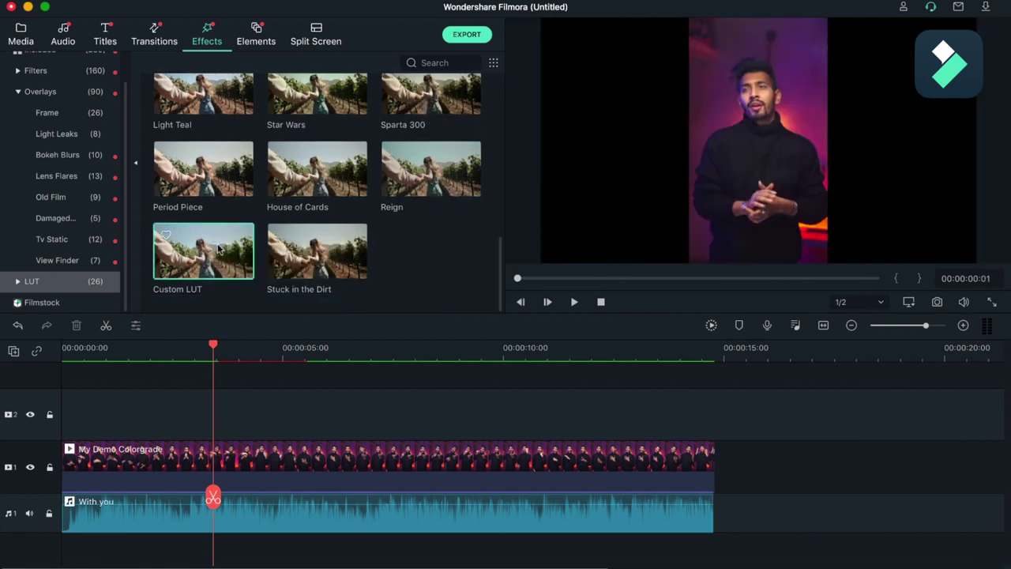
left_click_drag(217, 251, 252, 417)
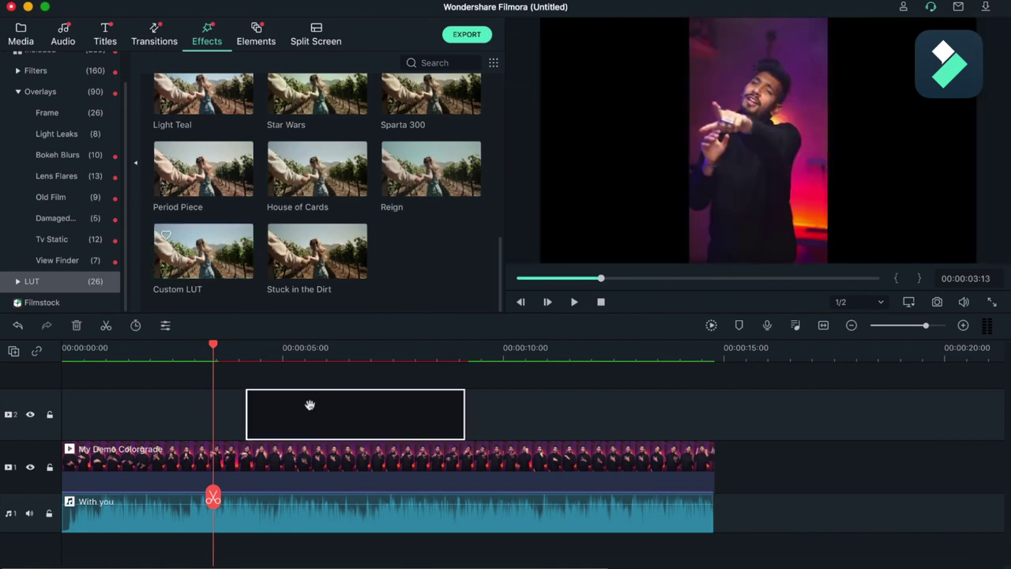
double_click(314, 407)
left_click(177, 119)
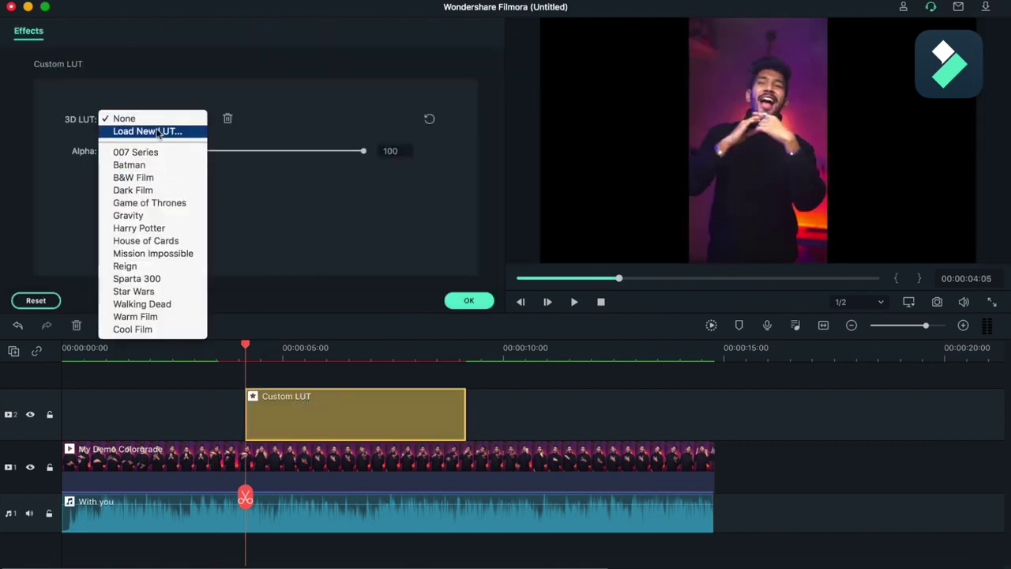
left_click(158, 131)
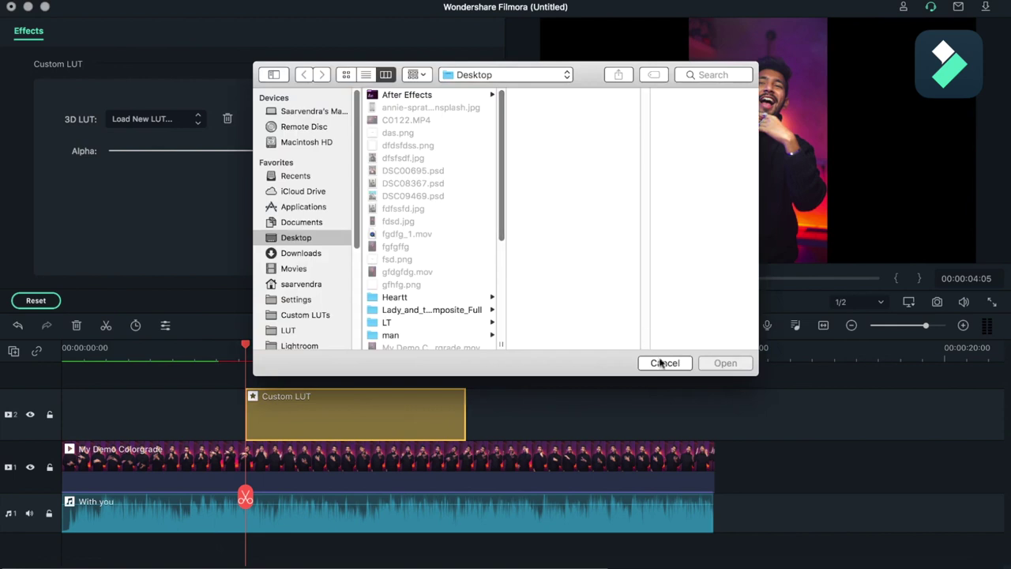
left_click(662, 364)
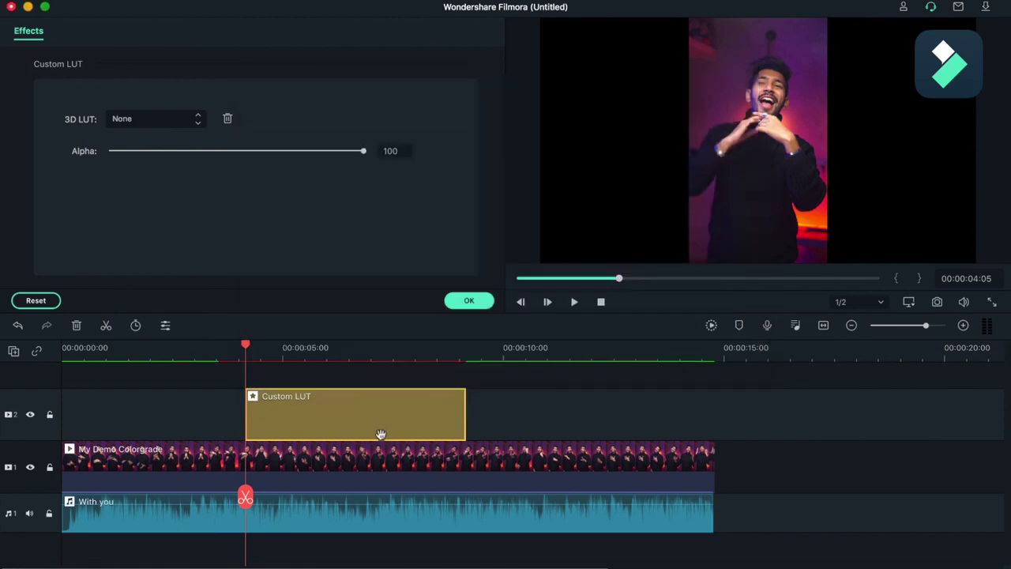
key("Delete")
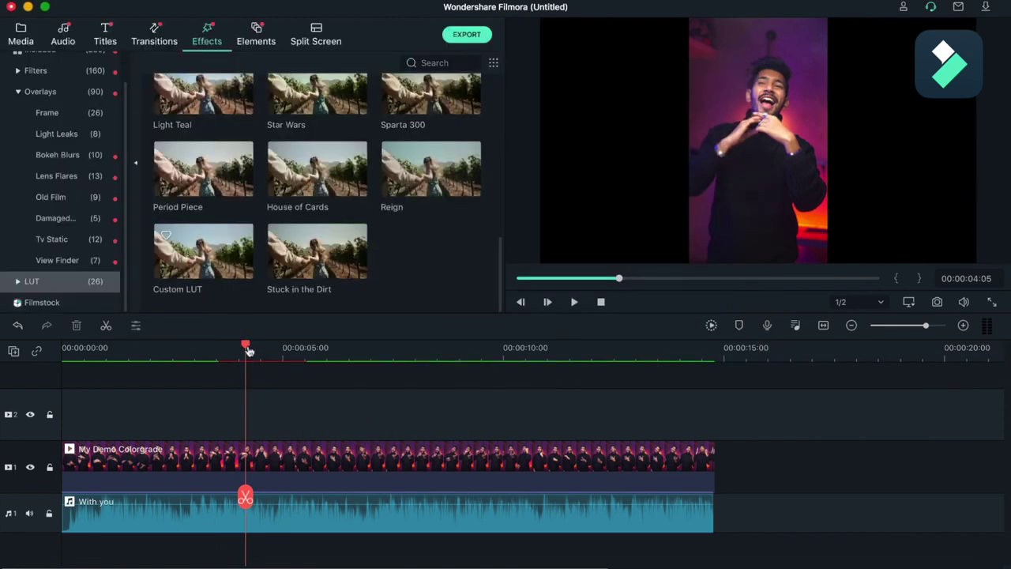
mouse_move(247, 348)
left_mouse_down()
mouse_move(303, 349)
mouse_move(250, 348)
left_mouse_up()
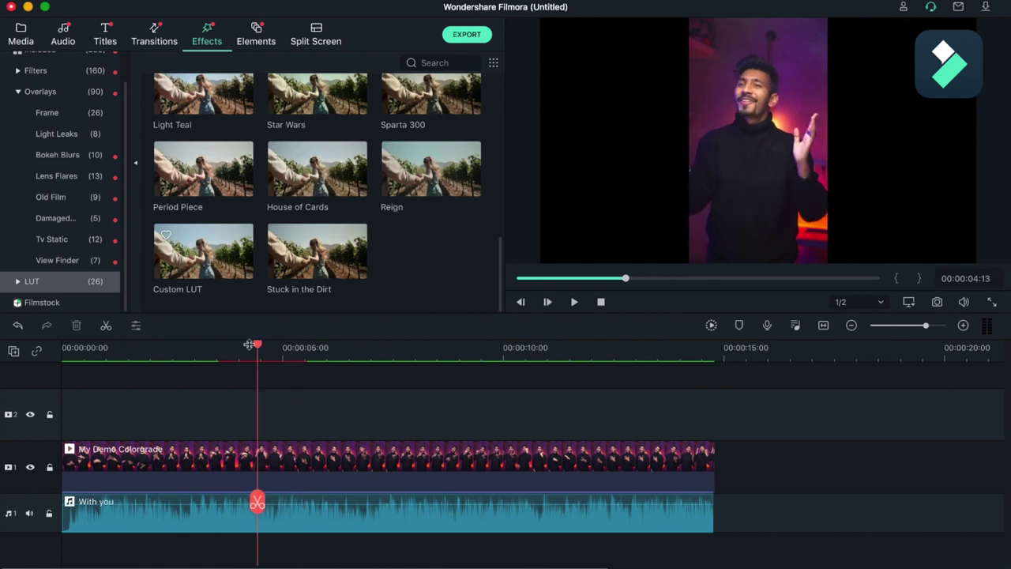
- Browse the Elements sticker library, then switch to the Split Screen layout presets
left_click(258, 44)
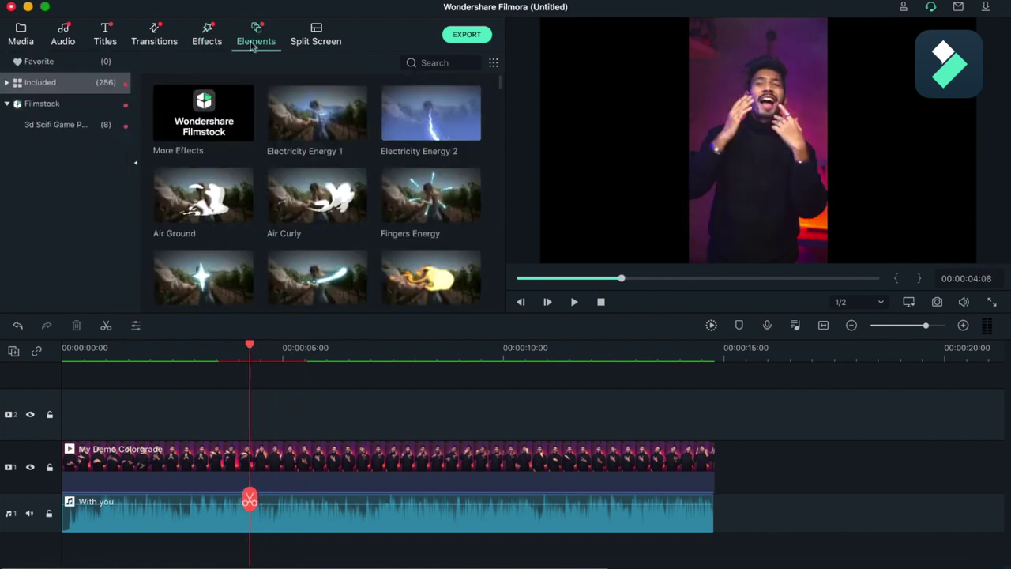
mouse_move(317, 189)
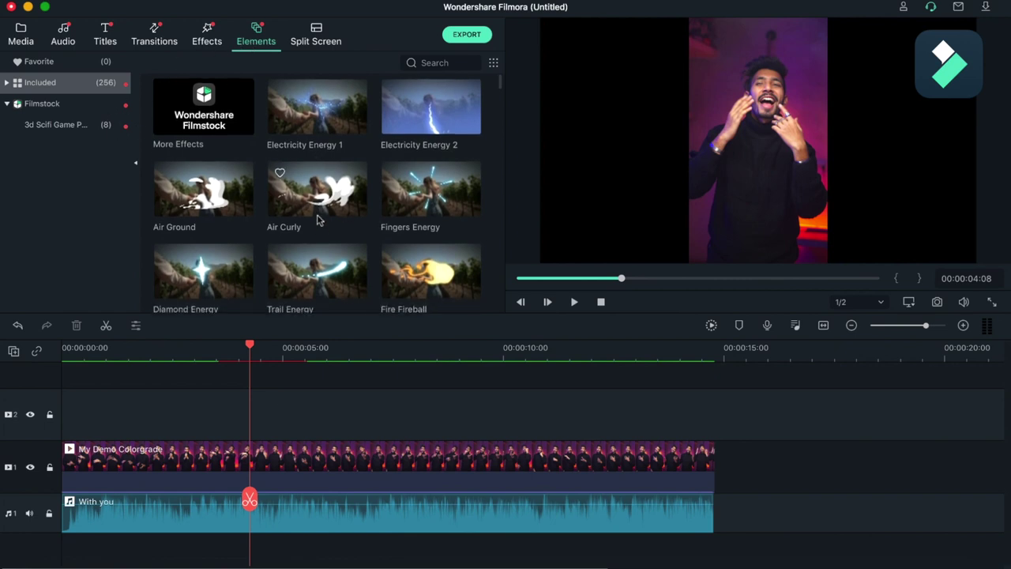
scroll(318, 237, "down", 3)
scroll(413, 254, "down", 2)
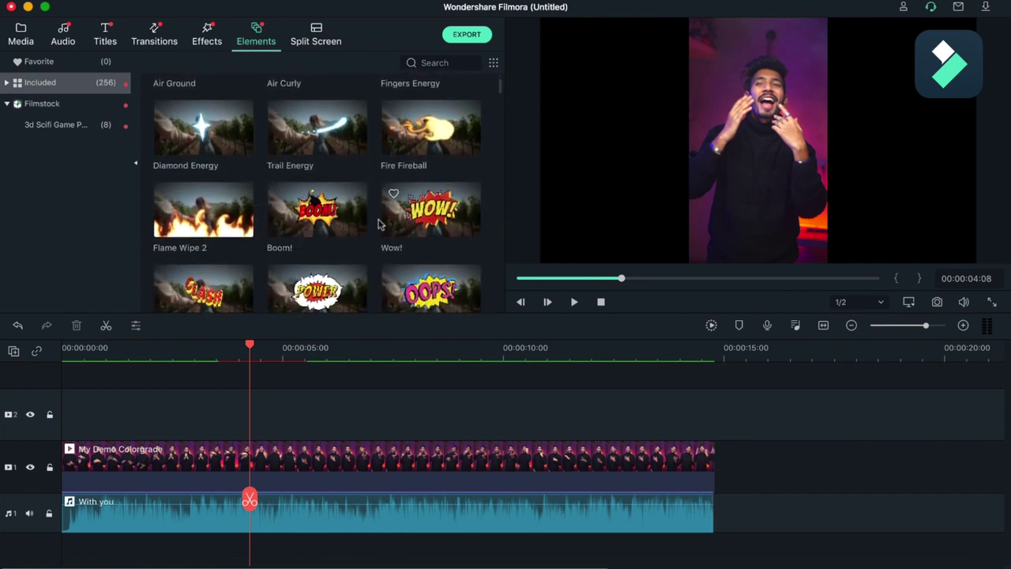
scroll(407, 259, "down", 3)
scroll(407, 260, "down", 3)
scroll(419, 189, "down", 3)
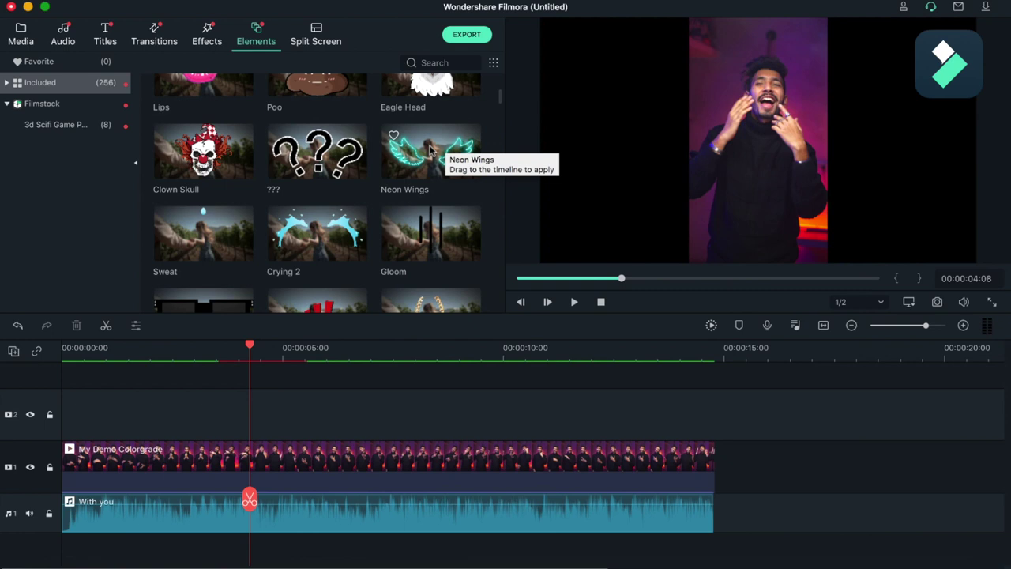
scroll(431, 156, "down", 3)
scroll(430, 155, "down", 1)
scroll(411, 198, "down", 2)
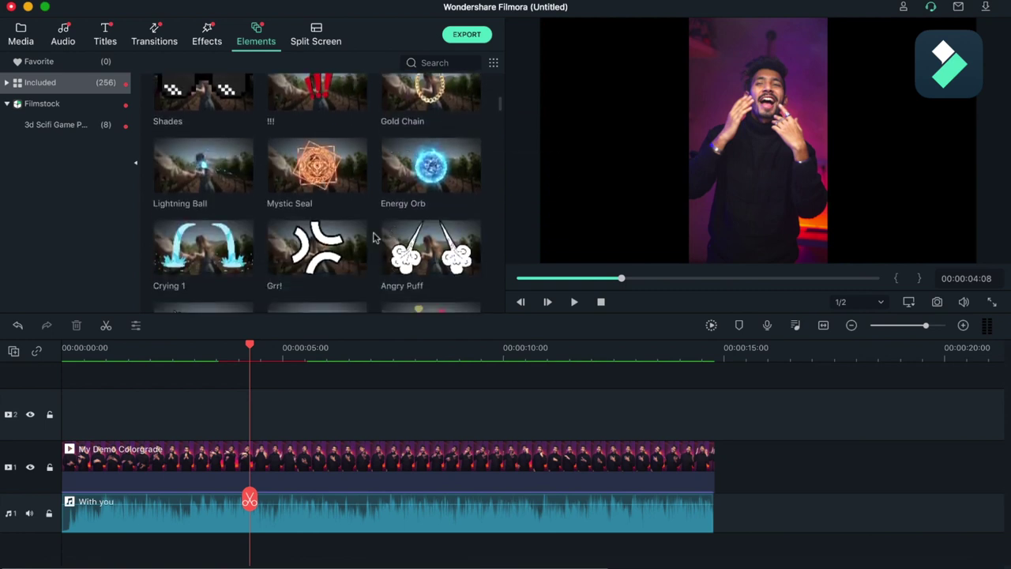
scroll(316, 221, "down", 2)
scroll(316, 198, "down", 2)
scroll(316, 213, "down", 3)
scroll(322, 245, "down", 2)
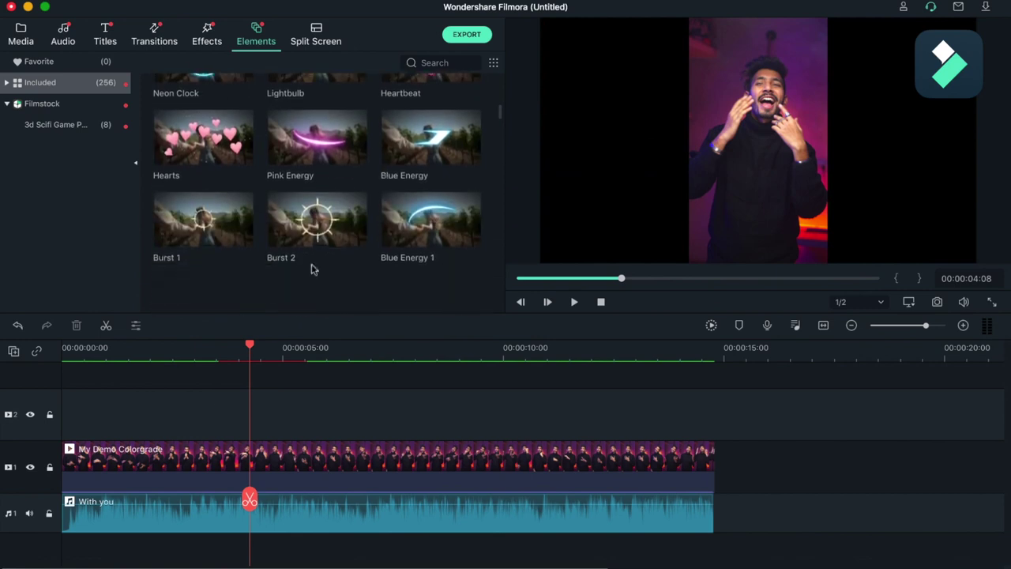
scroll(345, 221, "down", 2)
scroll(345, 221, "down", 3)
scroll(410, 214, "down", 4)
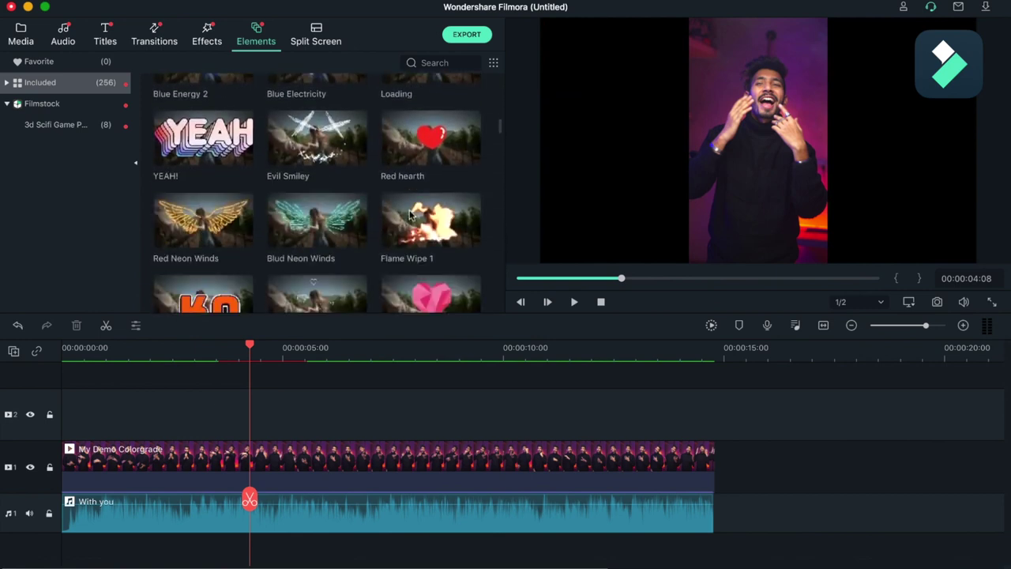
scroll(288, 147, "down", 2)
scroll(316, 198, "down", 1)
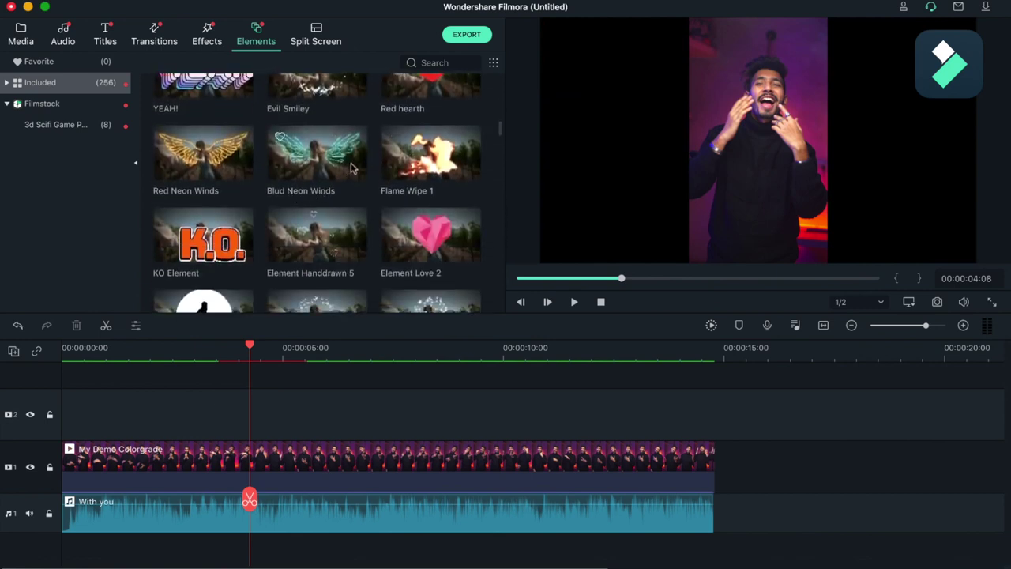
scroll(409, 185, "down", 1)
scroll(408, 188, "down", 3)
scroll(387, 196, "down", 3)
scroll(361, 204, "down", 1)
scroll(361, 205, "down", 5)
scroll(361, 204, "down", 5)
scroll(361, 204, "down", 5)
scroll(361, 204, "down", 5)
left_click(317, 33)
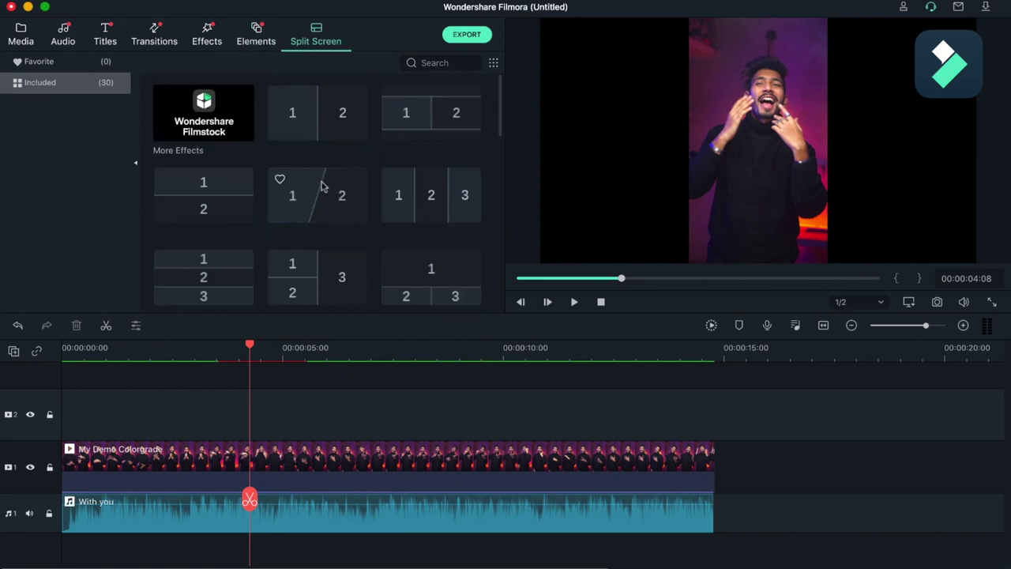
- Place the two-zone Split Screen 3 layout above the clip and select zone 2 at about 5 s
scroll(261, 190, "down", 1)
mouse_move(203, 189)
left_mouse_down()
mouse_move(267, 457)
mouse_move(277, 434)
left_mouse_up()
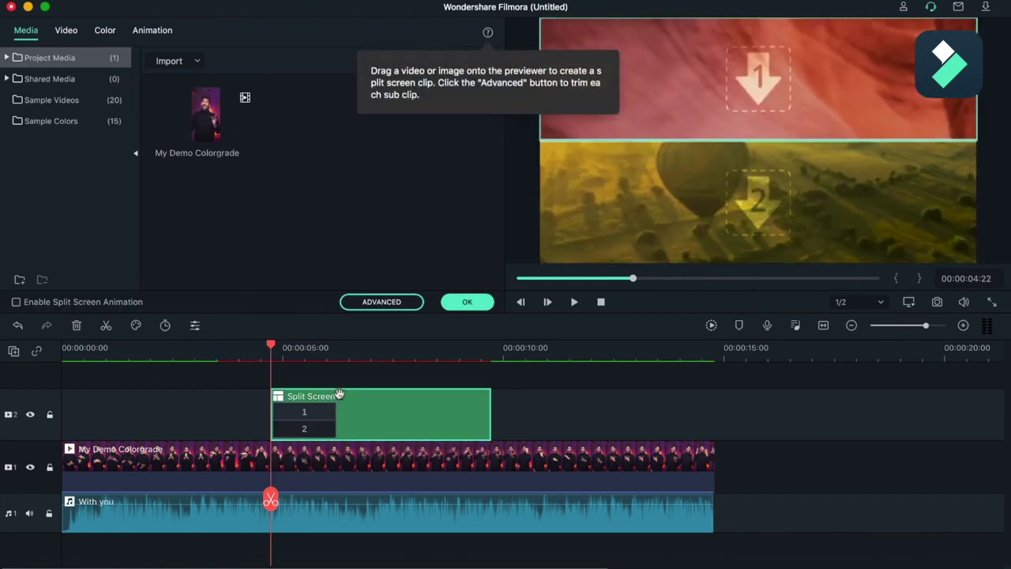
scroll(385, 410, "up", 3)
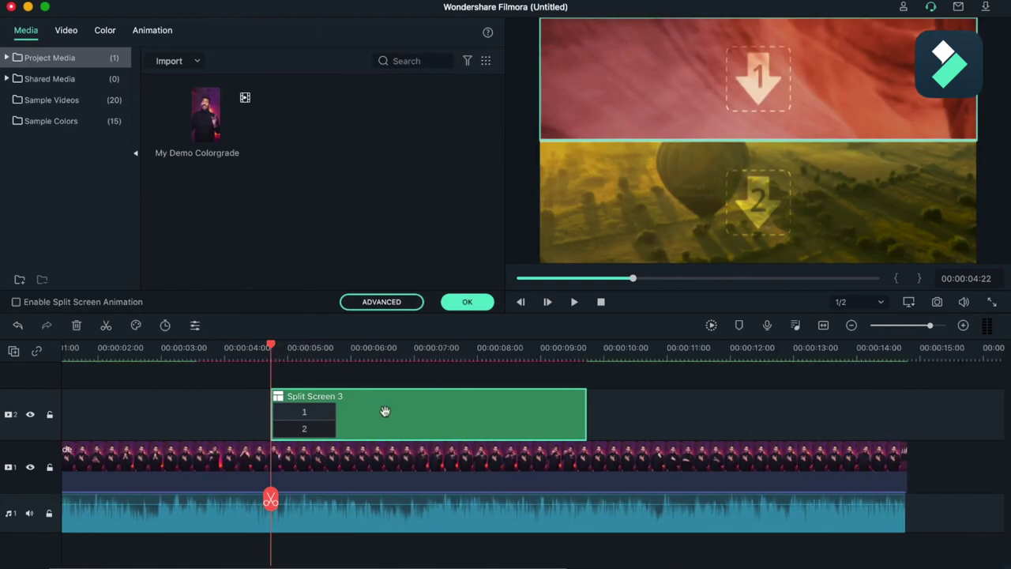
left_click(746, 97)
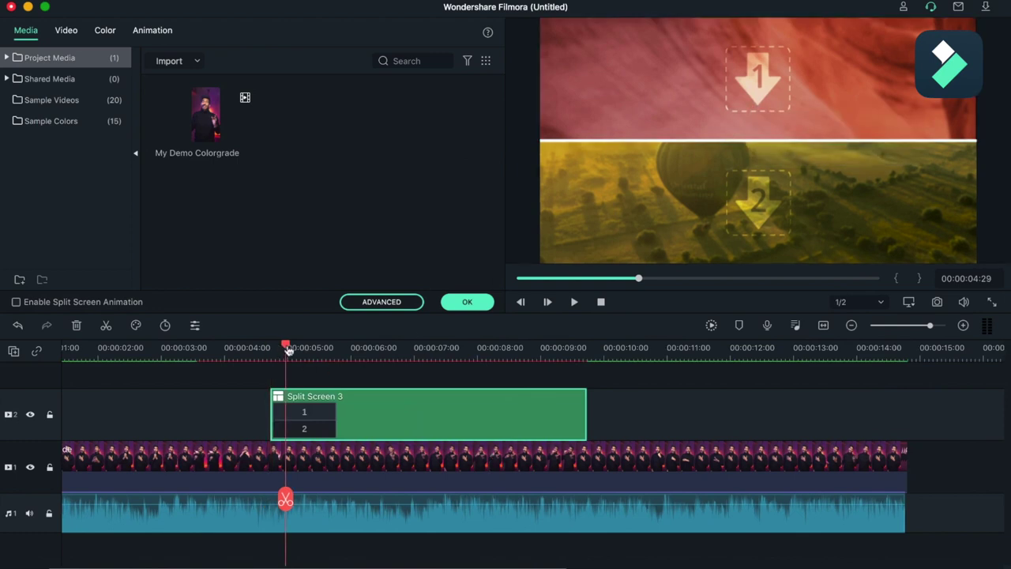
left_click_drag(270, 347, 345, 347)
left_click(769, 212)
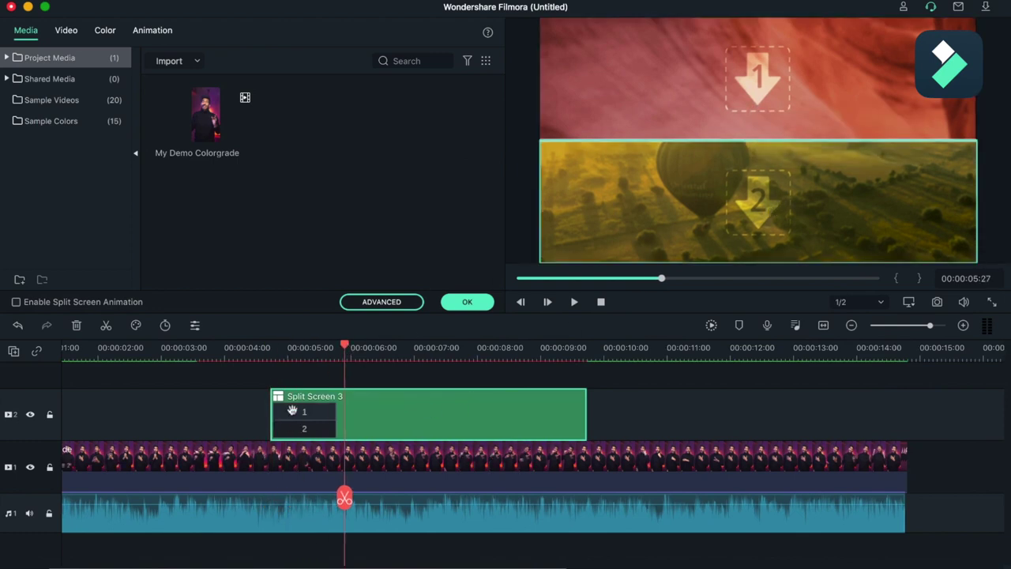
- Open the advanced split-screen editor and shrink the image inside zone 1
left_click(381, 301)
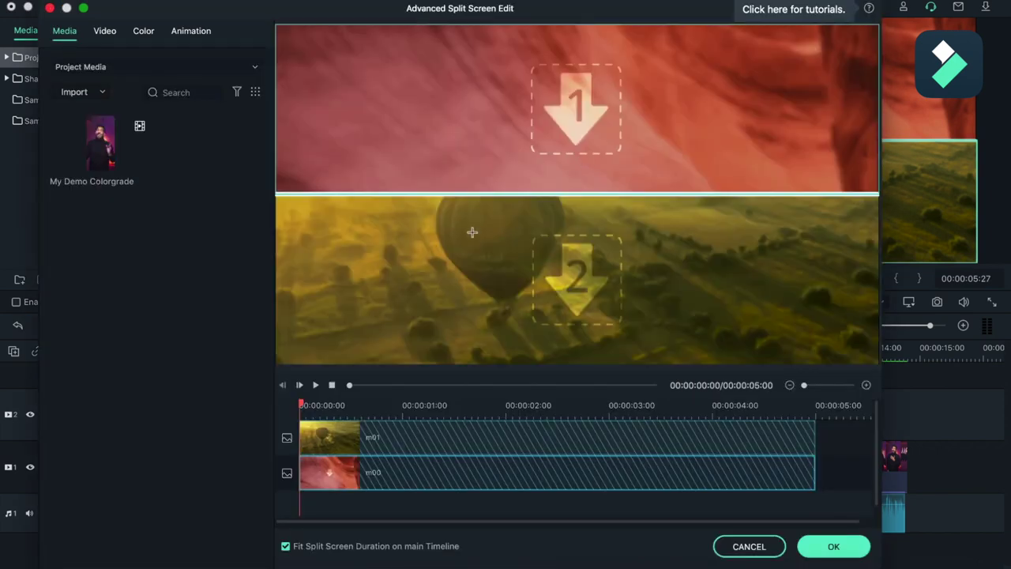
left_click(509, 184)
left_click_drag(718, 119, 715, 122)
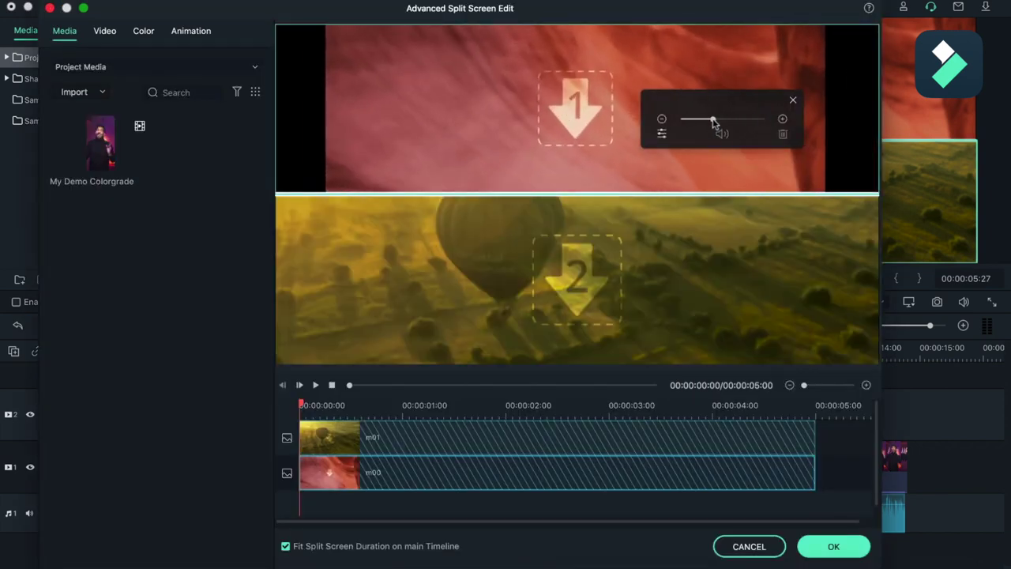
left_click(89, 96)
- Import the two juli-kosolapova landscape photos from the Downloads folder
left_click(106, 102)
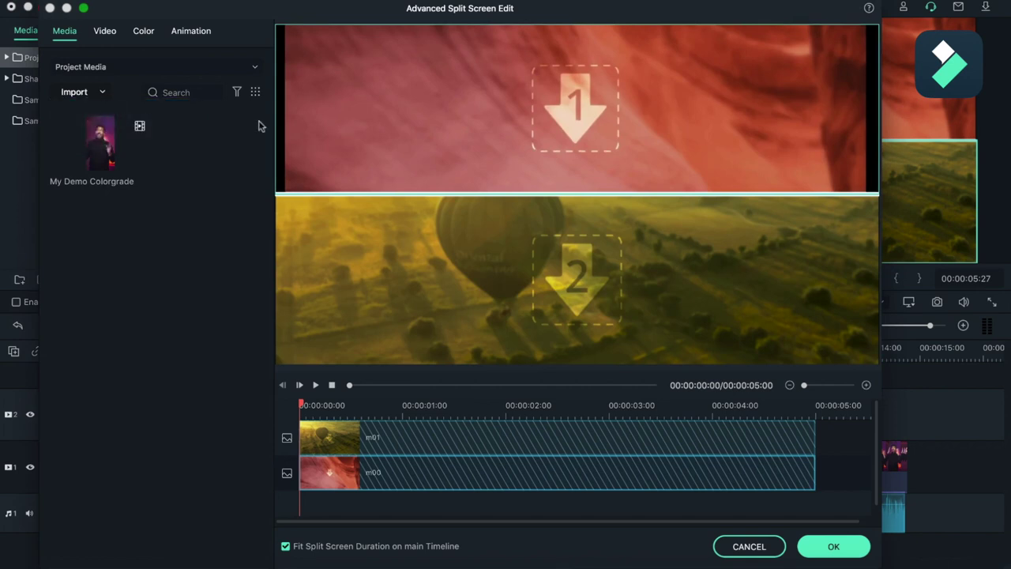
scroll(397, 232, "down", 4)
scroll(379, 222, "down", 3)
scroll(271, 196, "down", 1)
left_click(264, 179)
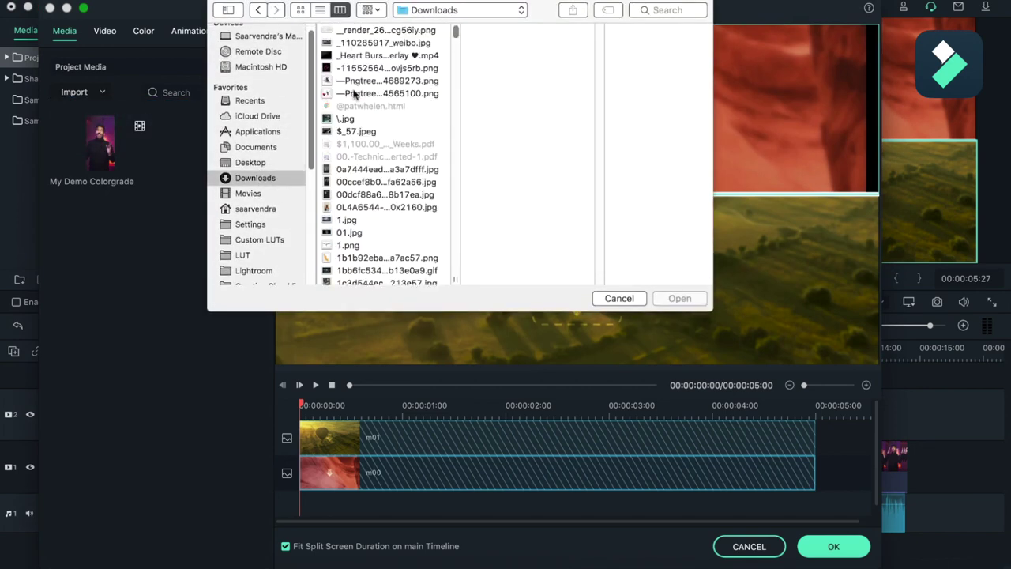
left_click(366, 45)
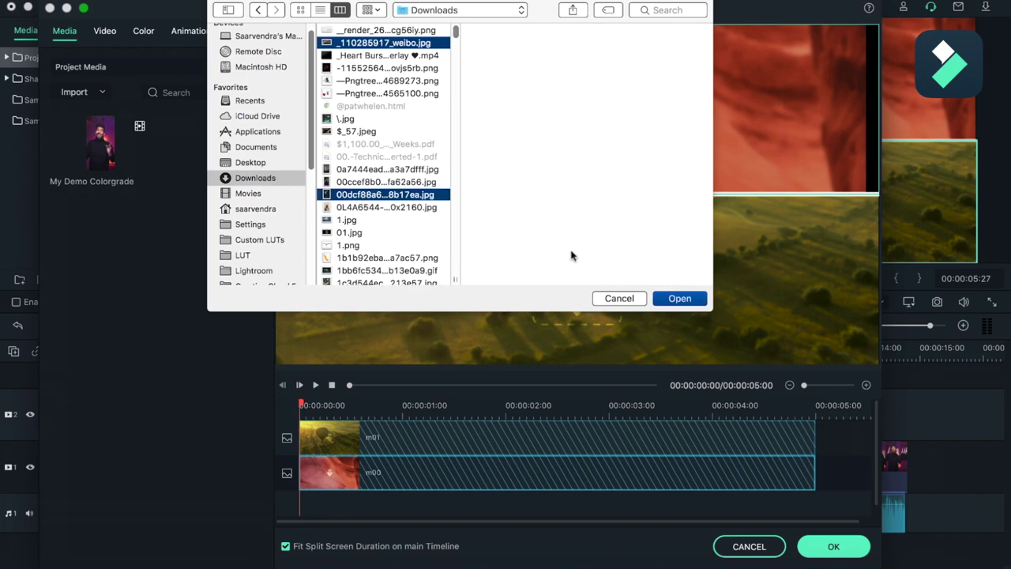
scroll(395, 210, "down", 5)
left_click(386, 211)
scroll(395, 208, "down", 2)
scroll(395, 207, "down", 10)
scroll(434, 115, "down", 10)
scroll(442, 169, "up", 10)
left_click(398, 164)
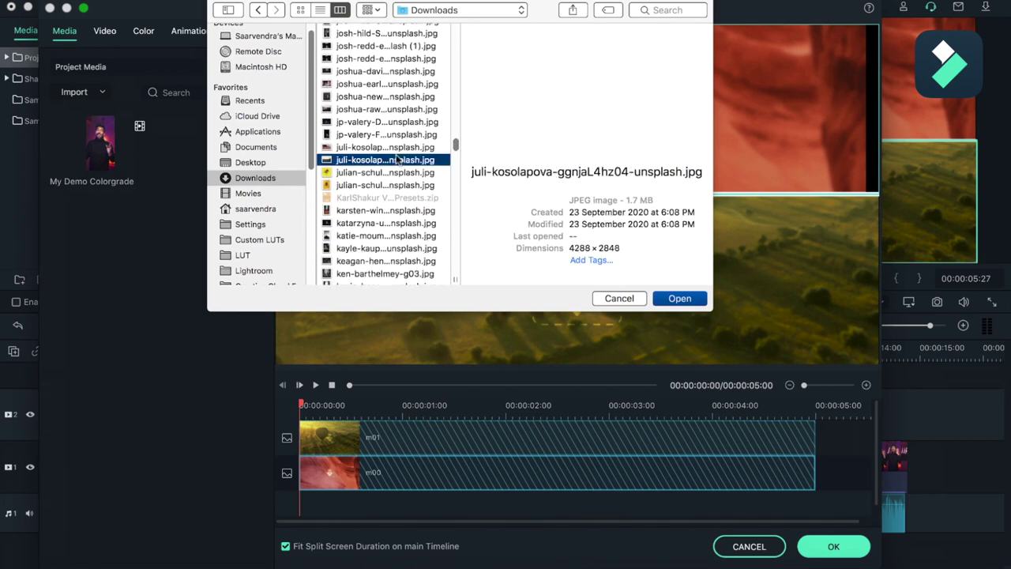
left_click(673, 298)
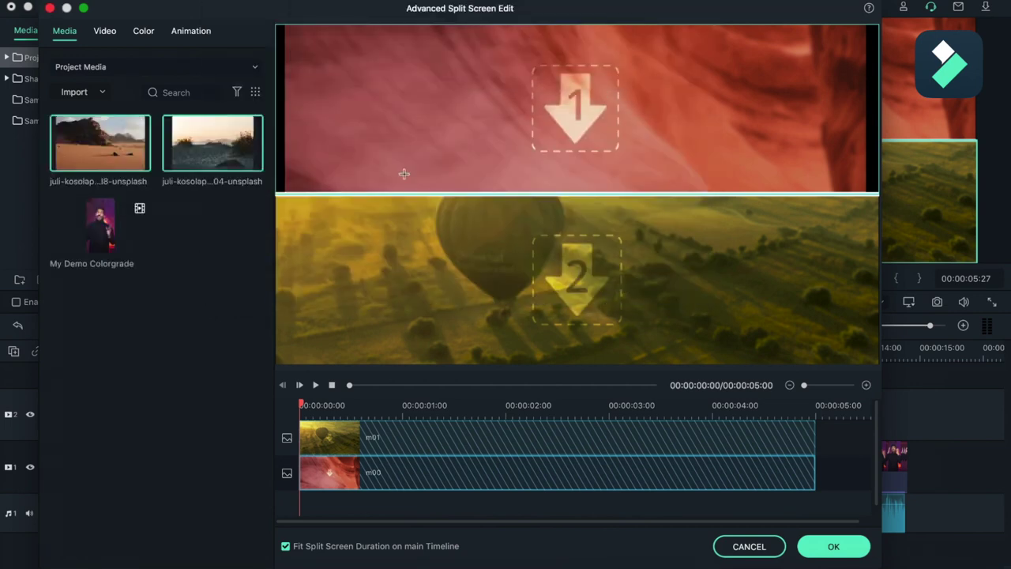
- Put the desert photo in the top zone and the grassy shore photo in the bottom zone
left_click_drag(252, 162, 539, 145)
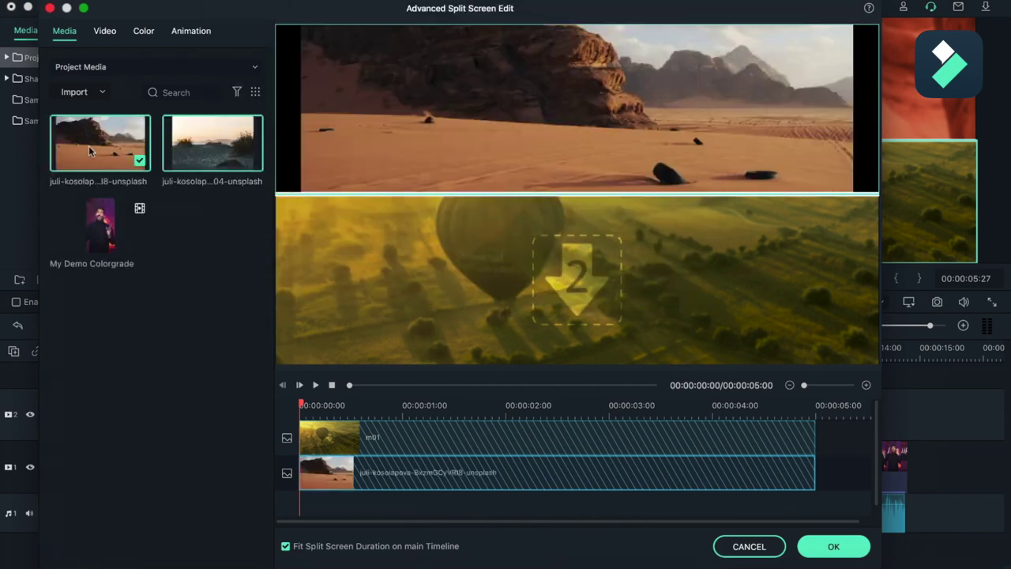
left_click_drag(89, 151, 575, 298)
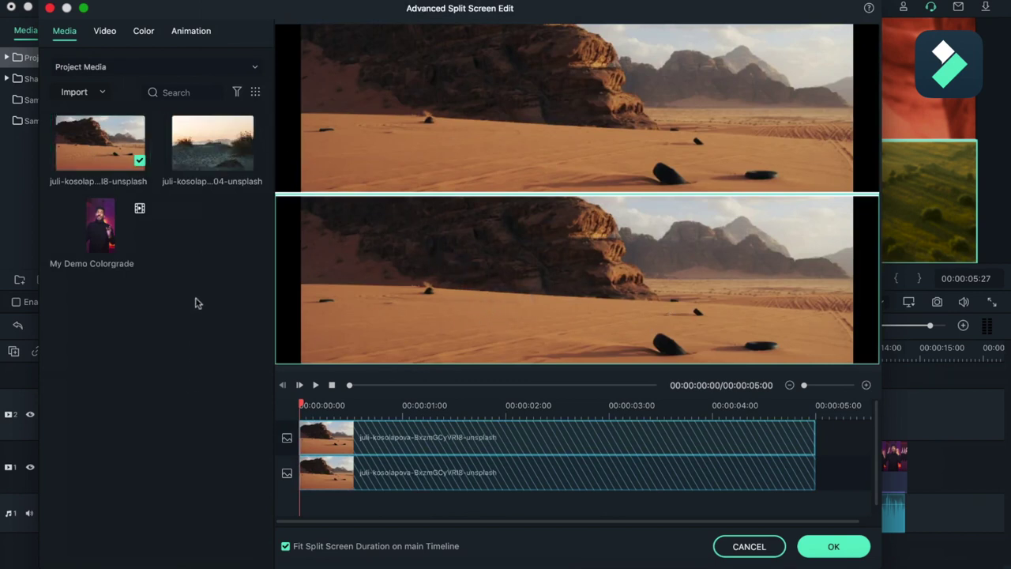
left_click_drag(210, 169, 527, 316)
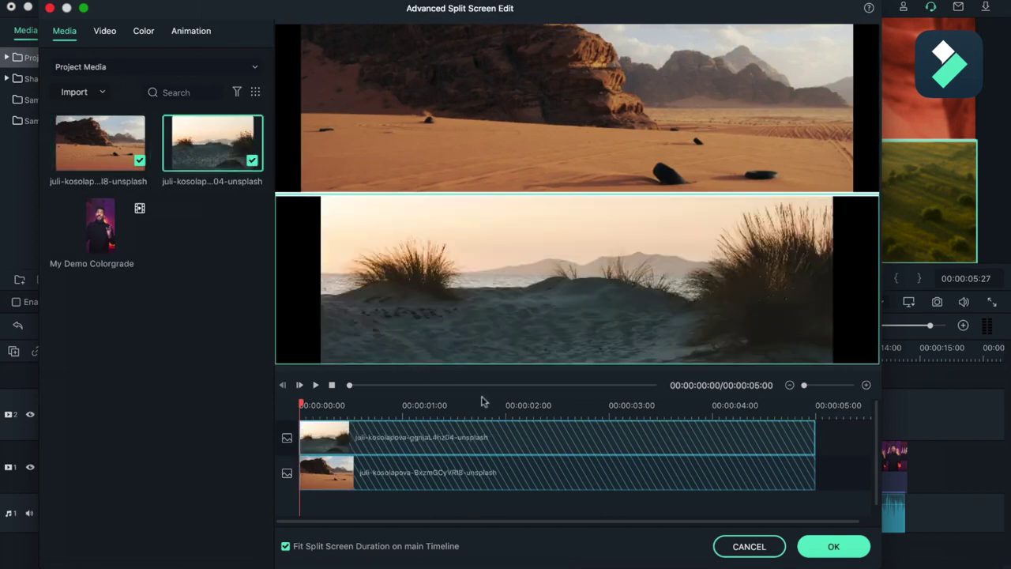
left_click(671, 289)
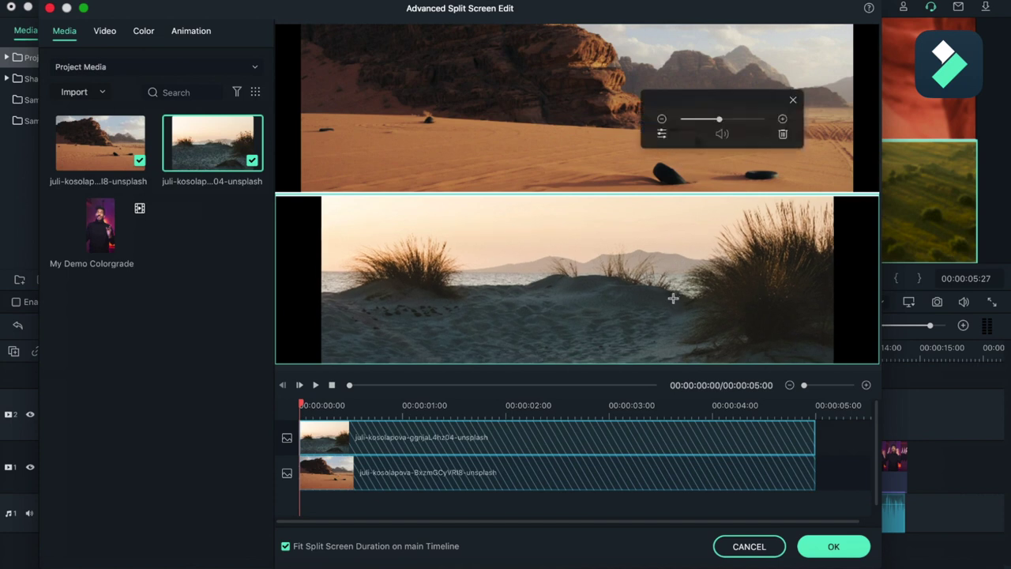
- Rotate and enlarge the desert photo, and scale the shore photo to fill its zone
left_click(515, 488)
left_click(105, 30)
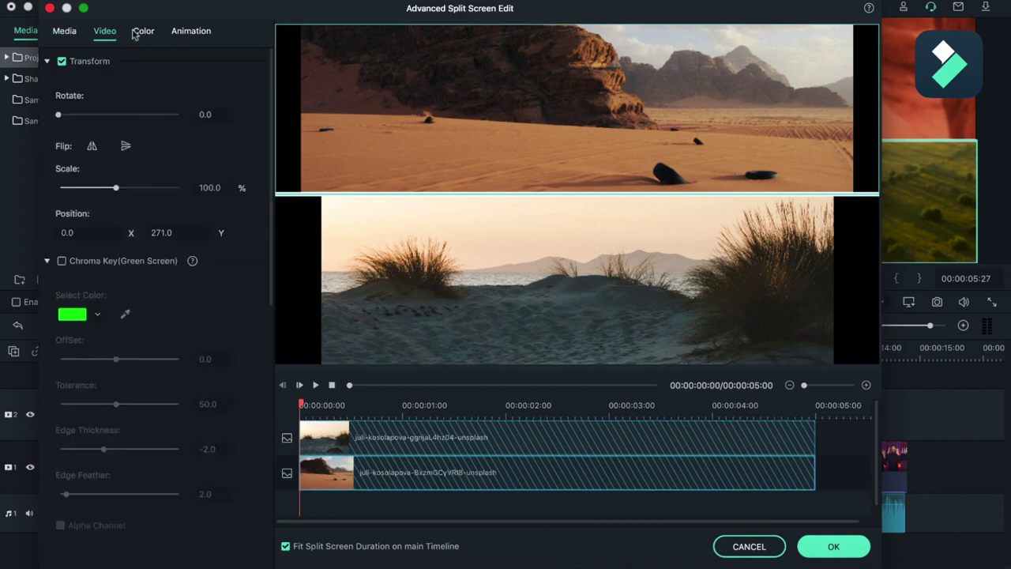
left_click_drag(63, 117, 60, 116)
left_click_drag(115, 187, 133, 187)
left_click(397, 304)
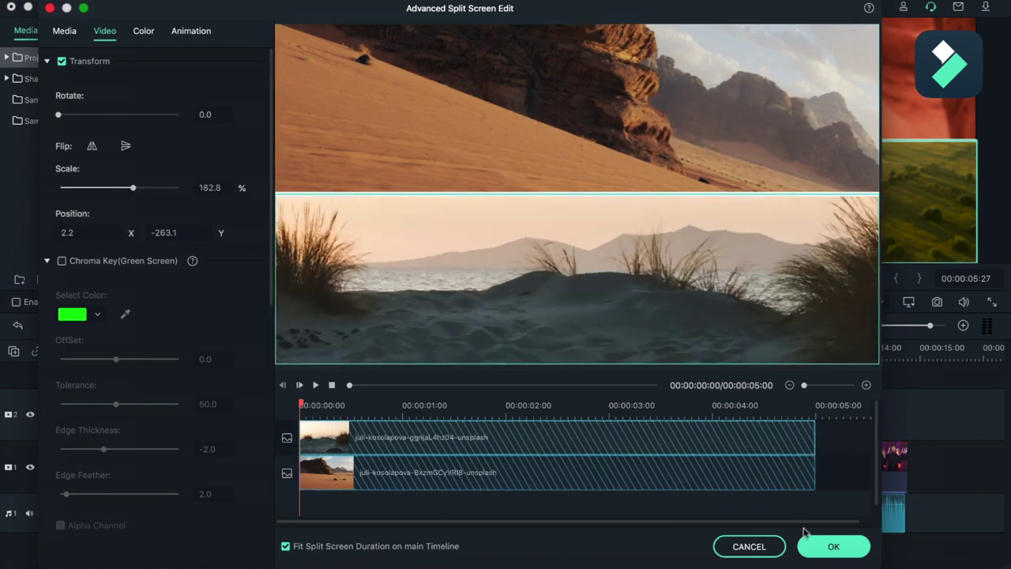
- Apply the split-screen edits and open Advanced Color Tuning for the portrait clip
left_click(825, 545)
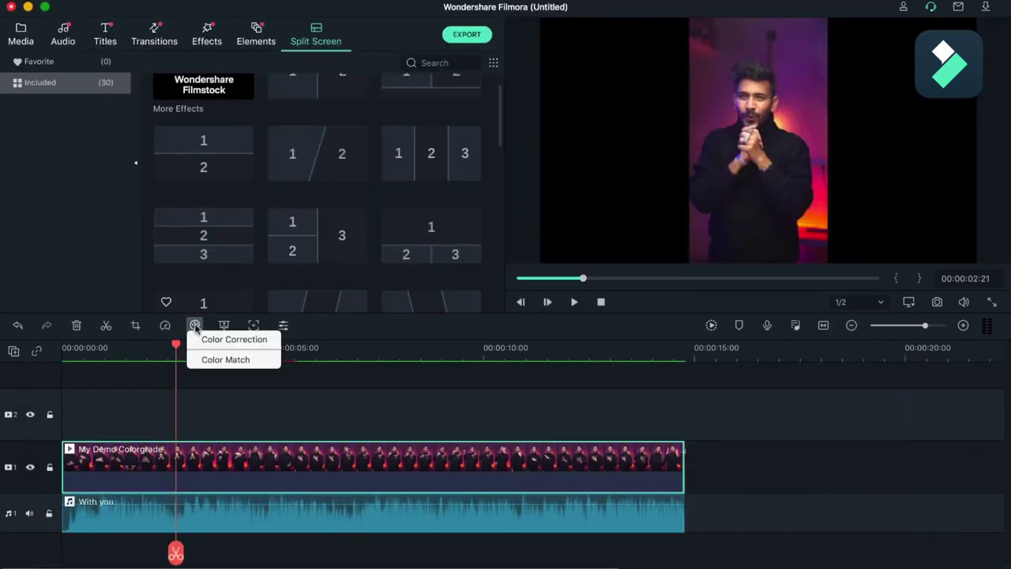
left_click(230, 339)
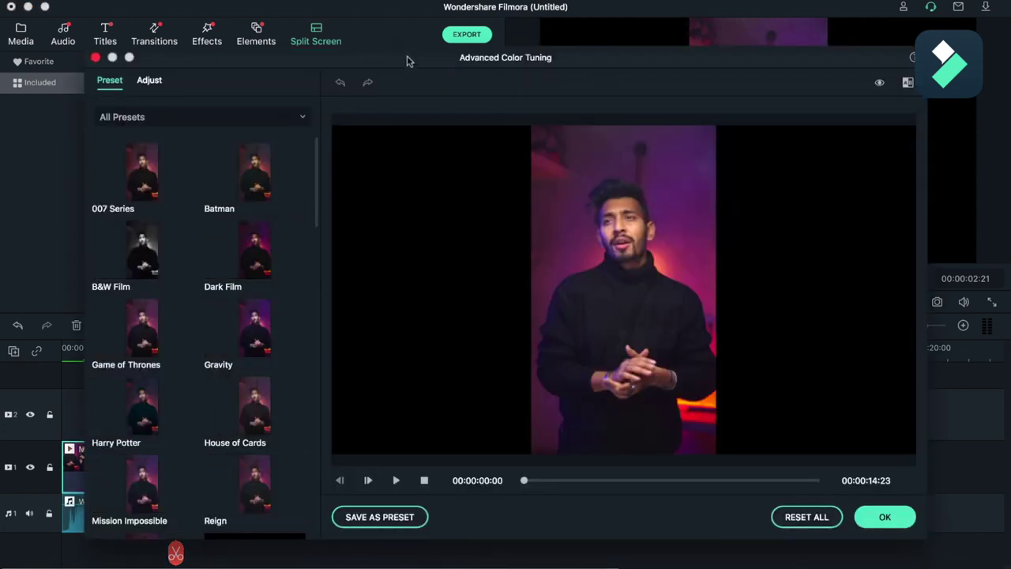
mouse_move(409, 57)
left_mouse_down()
mouse_move(379, 48)
mouse_move(365, 27)
mouse_move(380, 37)
left_mouse_up()
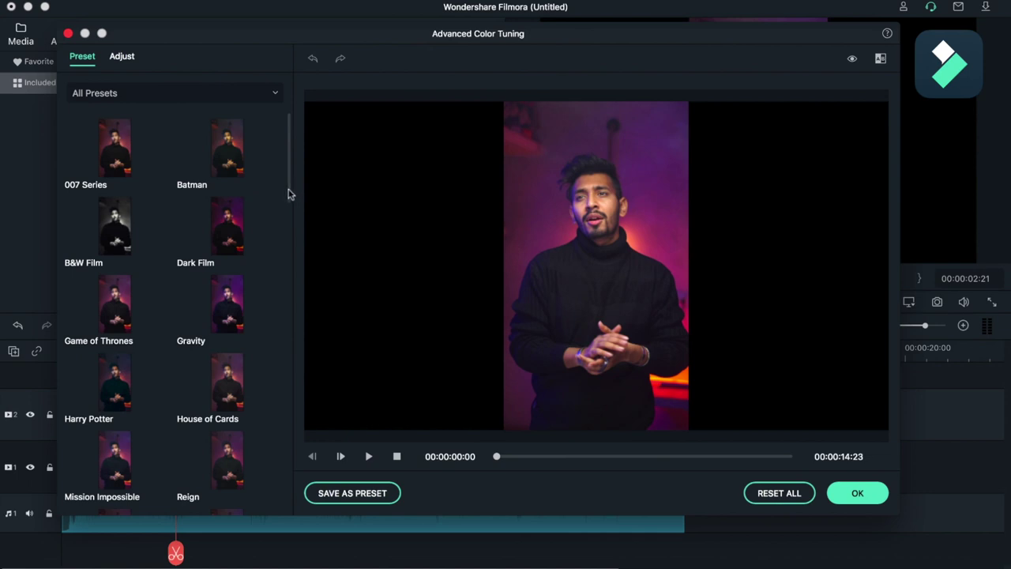
left_click_drag(287, 194, 288, 506)
- Preview the Vignette 10, 8 and 4 presets, then show the manual Adjust controls
left_click(117, 478)
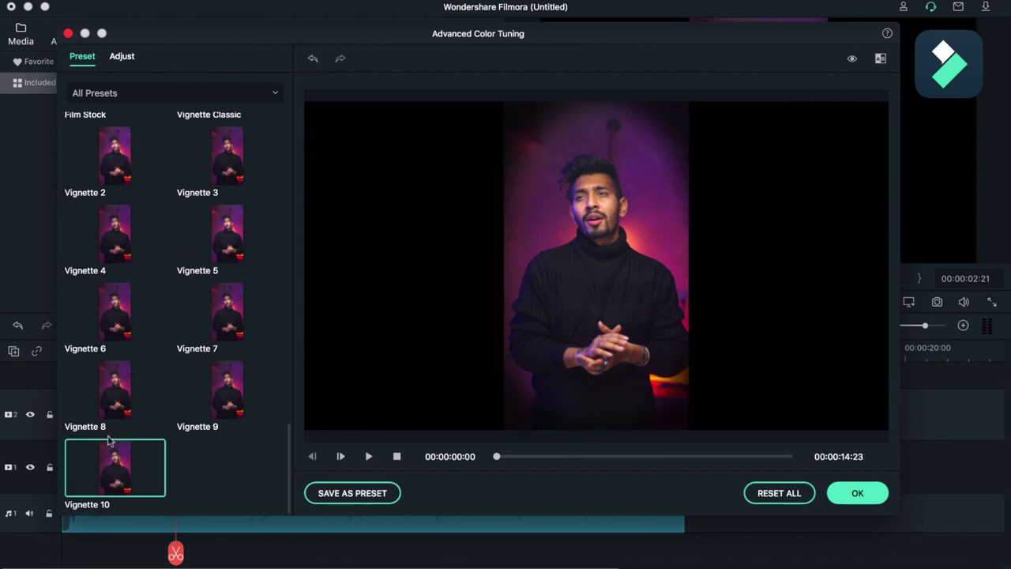
left_click(114, 389)
left_click(156, 235)
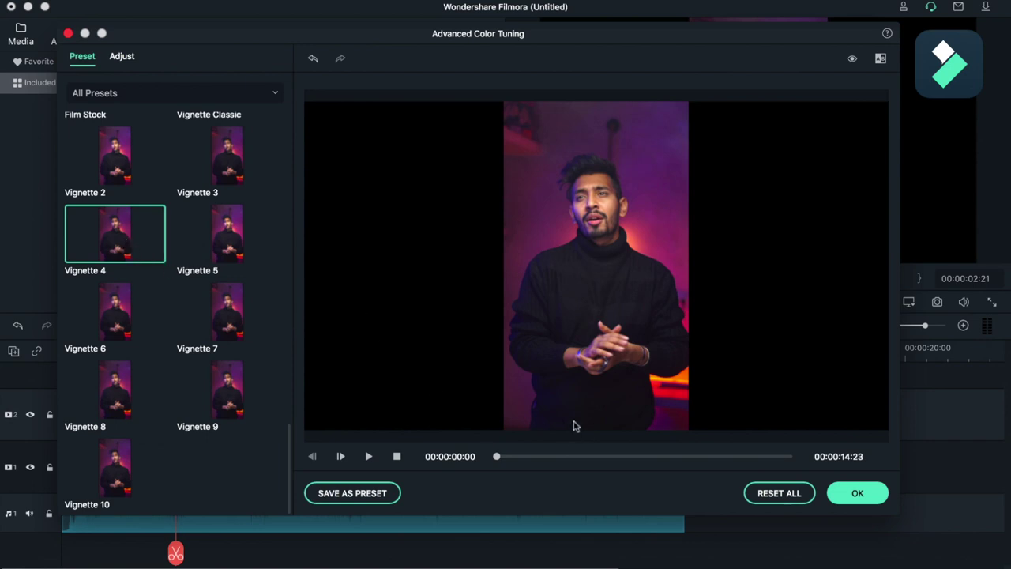
left_click(118, 59)
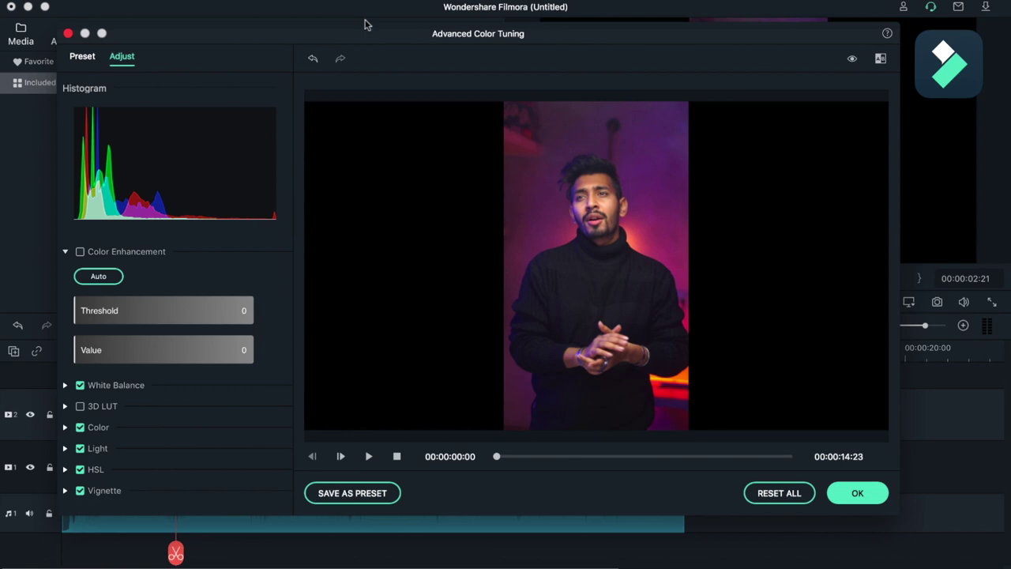
- Turn on Color Enhancement and fine-tune its threshold and value
left_click(98, 277)
left_click_drag(77, 316, 129, 324)
mouse_move(76, 355)
left_mouse_down()
mouse_move(127, 357)
mouse_move(108, 357)
left_mouse_up()
mouse_move(129, 322)
left_mouse_down()
mouse_move(142, 320)
mouse_move(77, 361)
left_mouse_up()
left_click(80, 251)
mouse_move(129, 320)
left_mouse_down()
mouse_move(160, 320)
mouse_move(93, 320)
mouse_move(103, 332)
mouse_move(82, 356)
left_mouse_up()
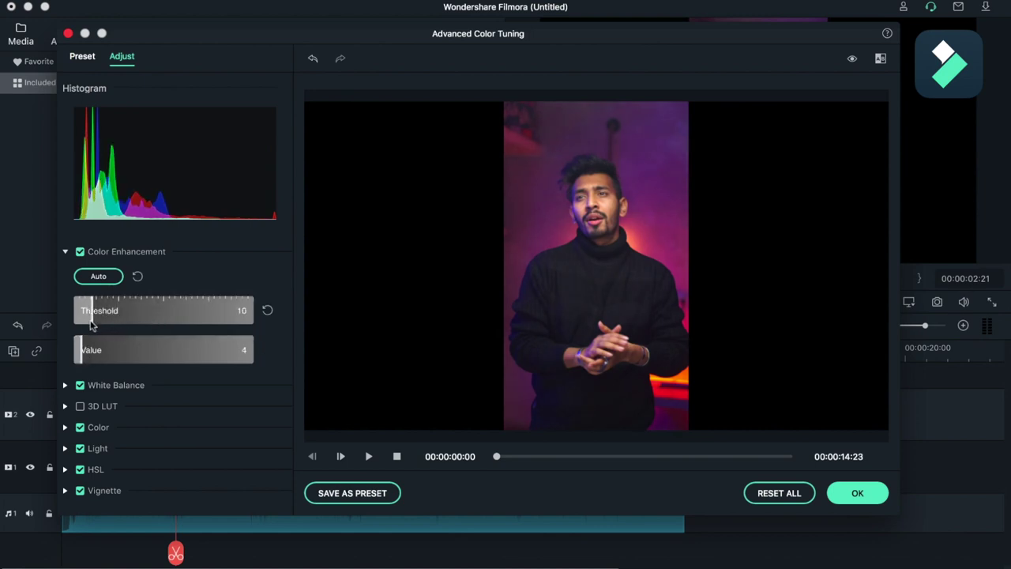
mouse_move(108, 323)
left_mouse_down()
mouse_move(90, 323)
mouse_move(116, 328)
left_mouse_up()
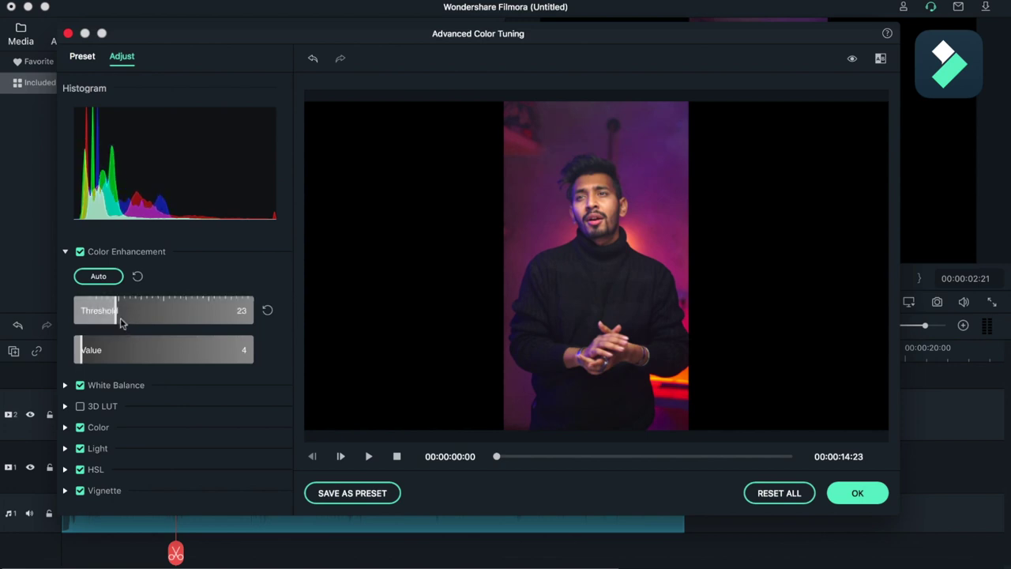
left_click(66, 252)
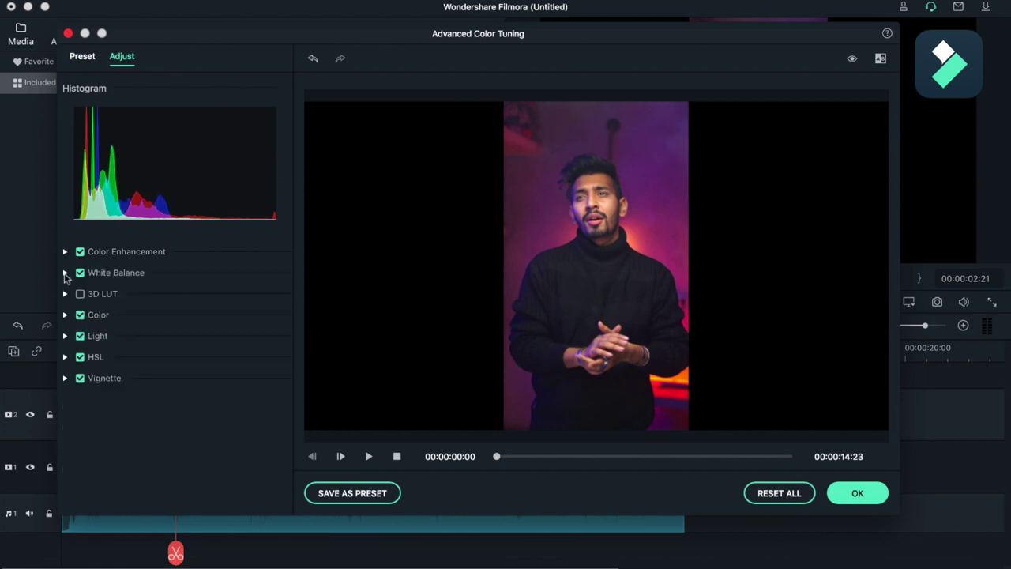
- Set White Balance temperature and tint to 3 each, then collapse the section
left_click(66, 273)
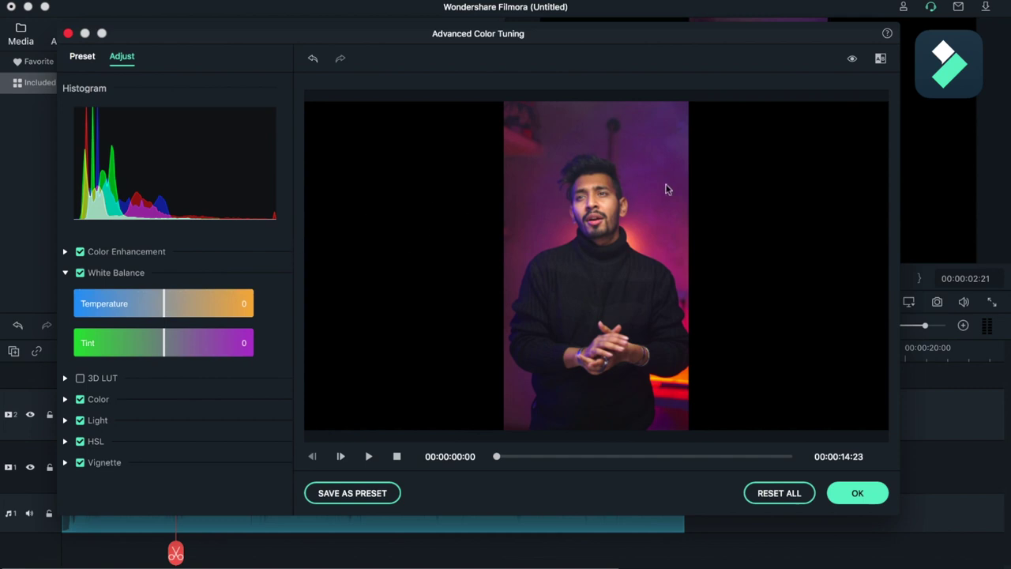
left_click(160, 303)
left_click_drag(160, 309, 166, 314)
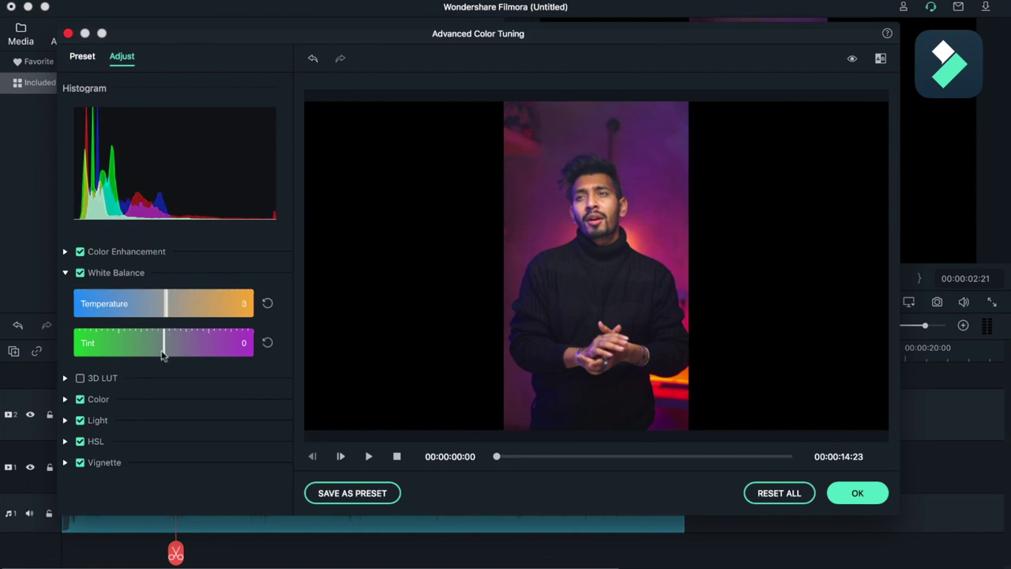
mouse_move(164, 353)
left_mouse_down()
mouse_move(155, 353)
mouse_move(167, 357)
left_mouse_up()
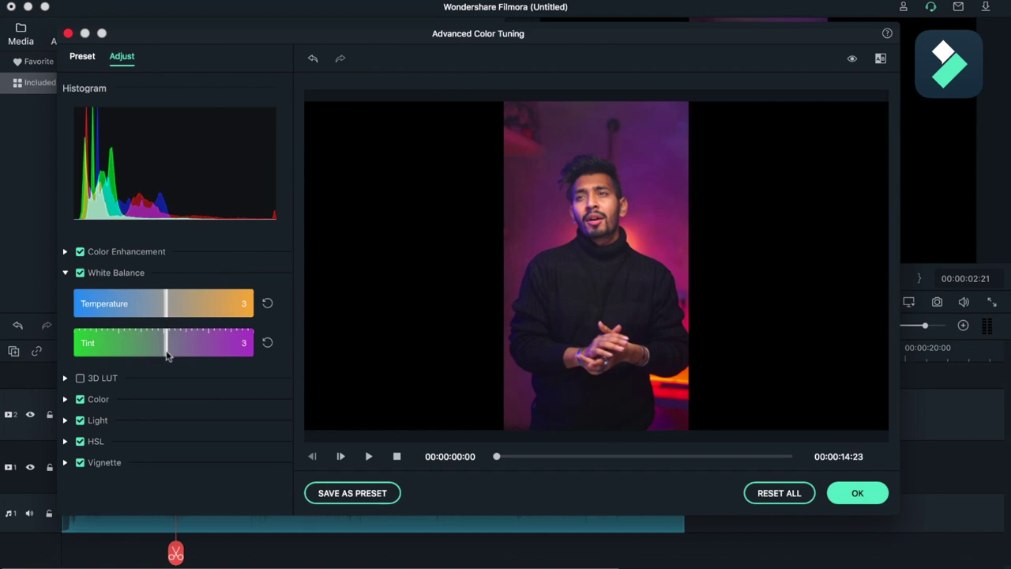
left_click(66, 274)
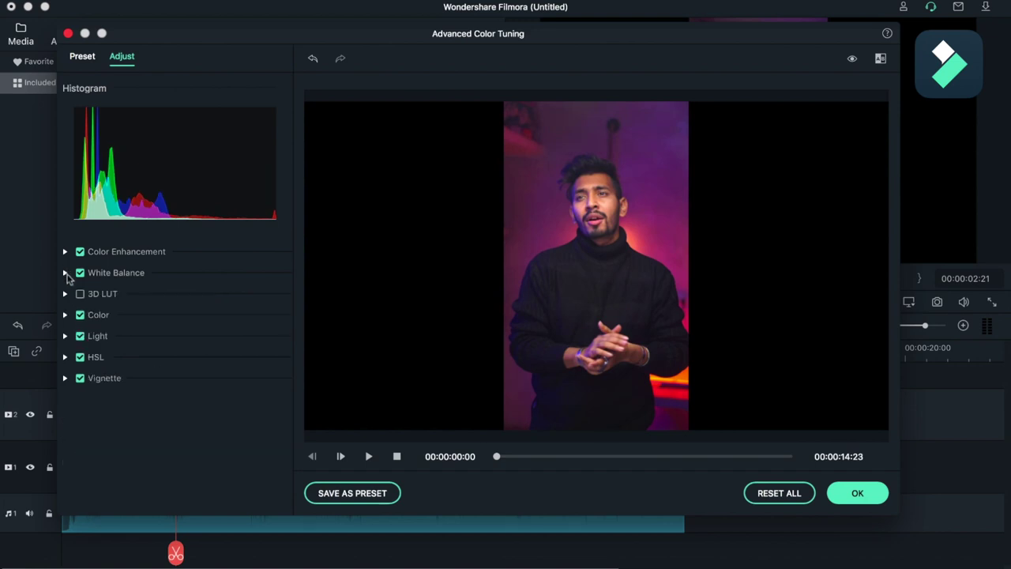
- Expand the Color section and set exposure -5, brightness 7, contrast 44, vibrance 10, saturation -4
left_click(65, 314)
scroll(133, 343, "down", 2)
scroll(135, 340, "down", 2)
mouse_move(153, 293)
left_mouse_down()
mouse_move(167, 292)
mouse_move(158, 296)
left_mouse_up()
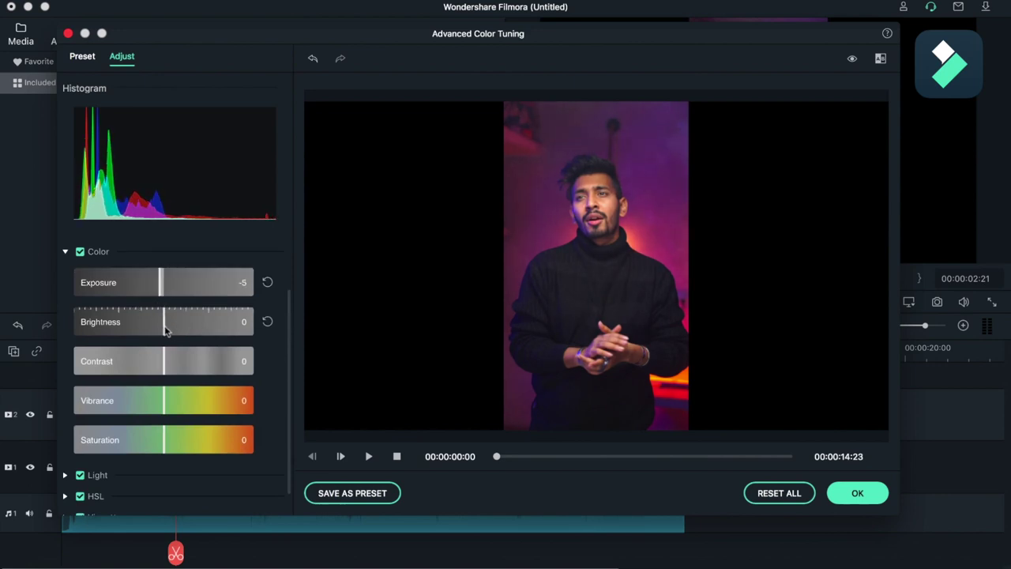
mouse_move(164, 330)
left_mouse_down()
mouse_move(206, 376)
mouse_move(175, 417)
left_mouse_up()
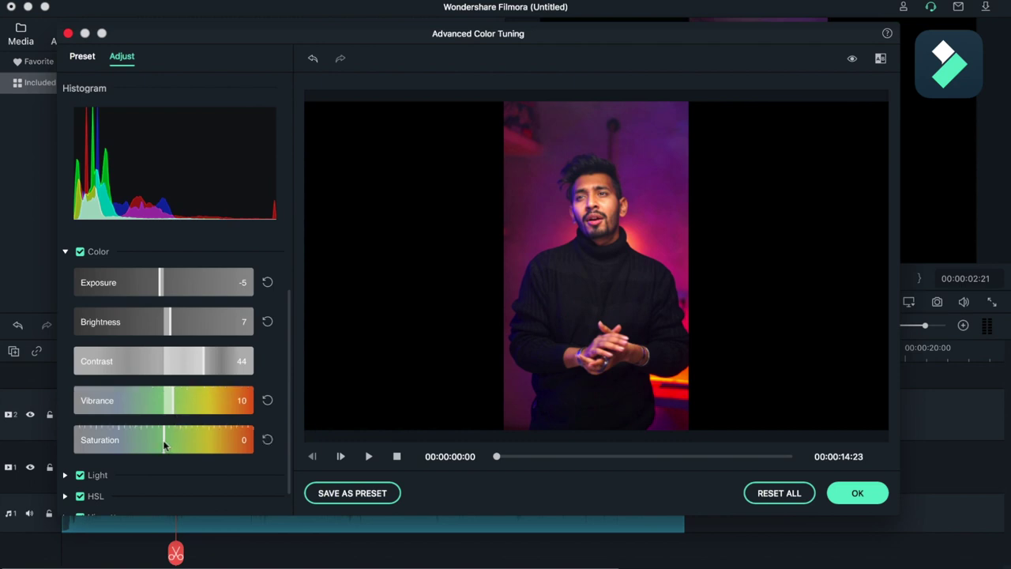
left_click_drag(164, 440, 160, 447)
- Switch to the Light section and set highlights -5, shadows -11, whites 4, blacks -9
left_click(65, 253)
left_click(66, 336)
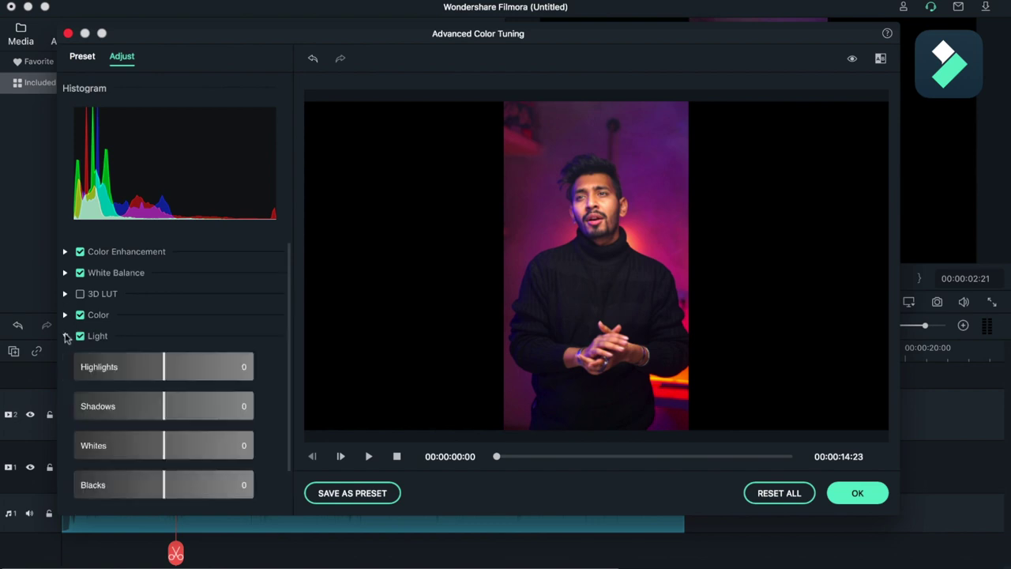
scroll(167, 352, "down", 3)
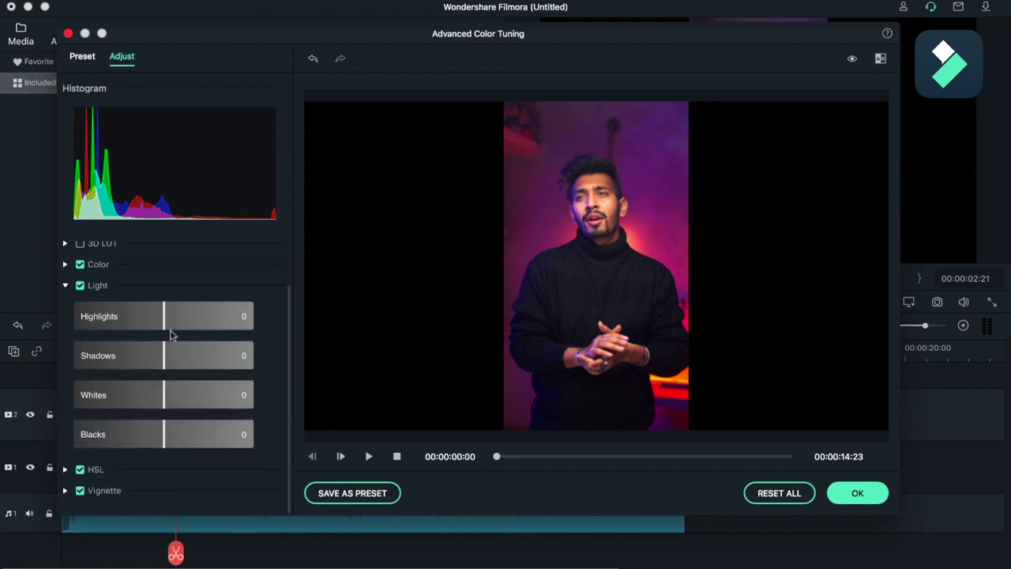
left_click_drag(163, 320, 159, 332)
mouse_move(164, 355)
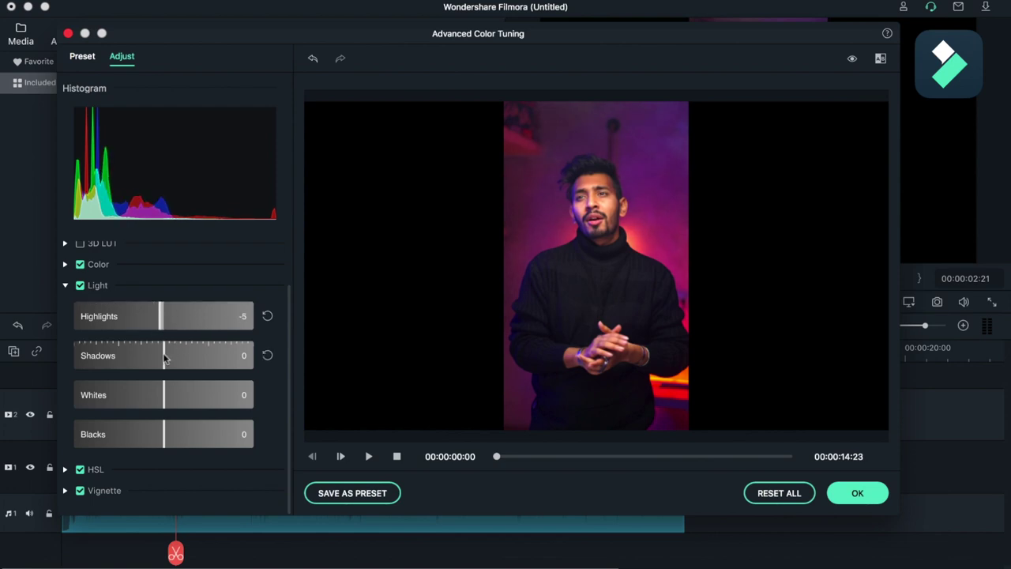
mouse_move(162, 359)
left_mouse_down()
mouse_move(175, 362)
mouse_move(158, 370)
left_mouse_up()
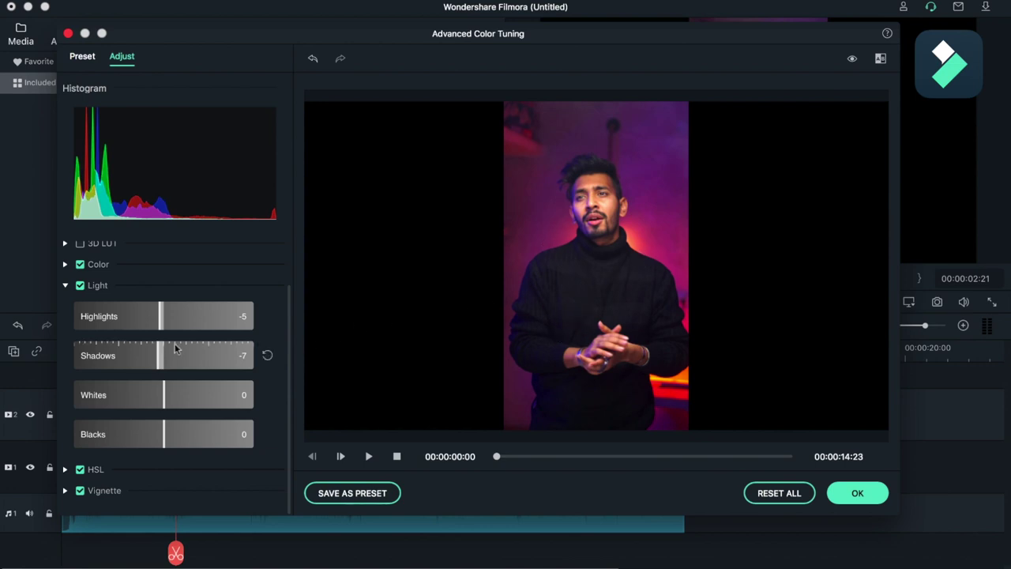
left_click_drag(157, 361, 155, 363)
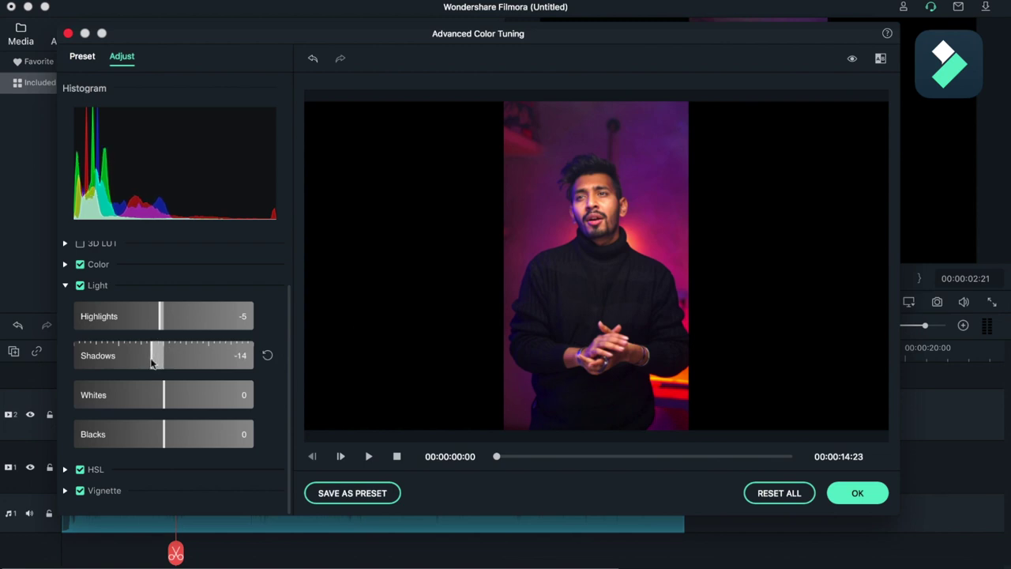
left_click_drag(164, 401, 167, 405)
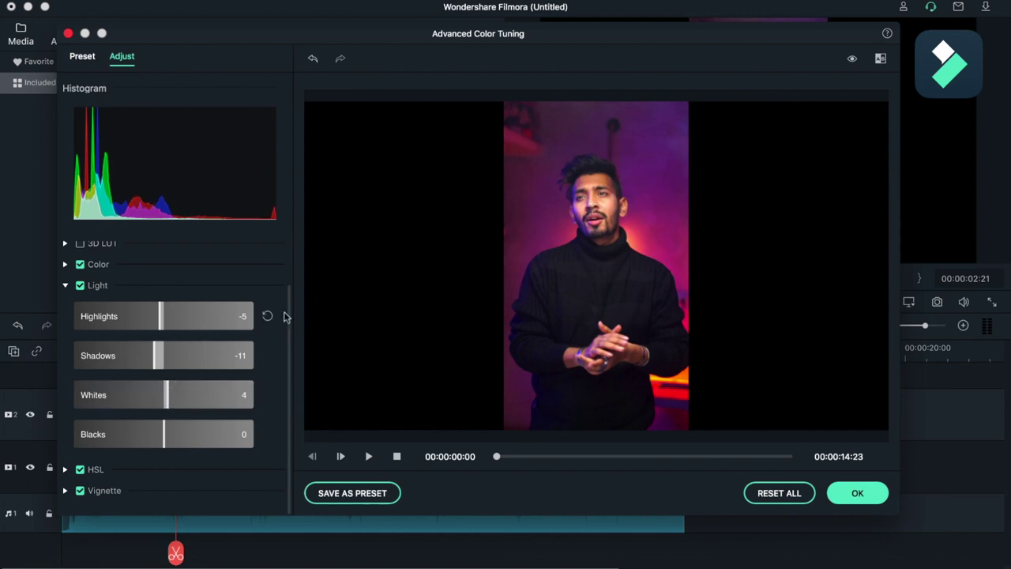
left_click_drag(161, 444, 156, 445)
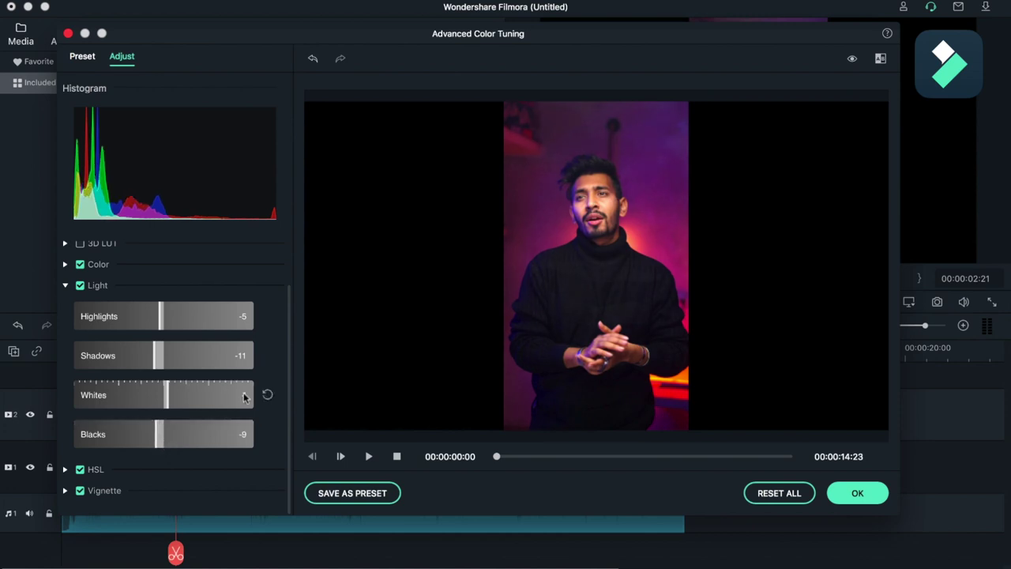
- Open the HSL controls, shift the magenta hue and lower the reds' saturation
left_click(65, 286)
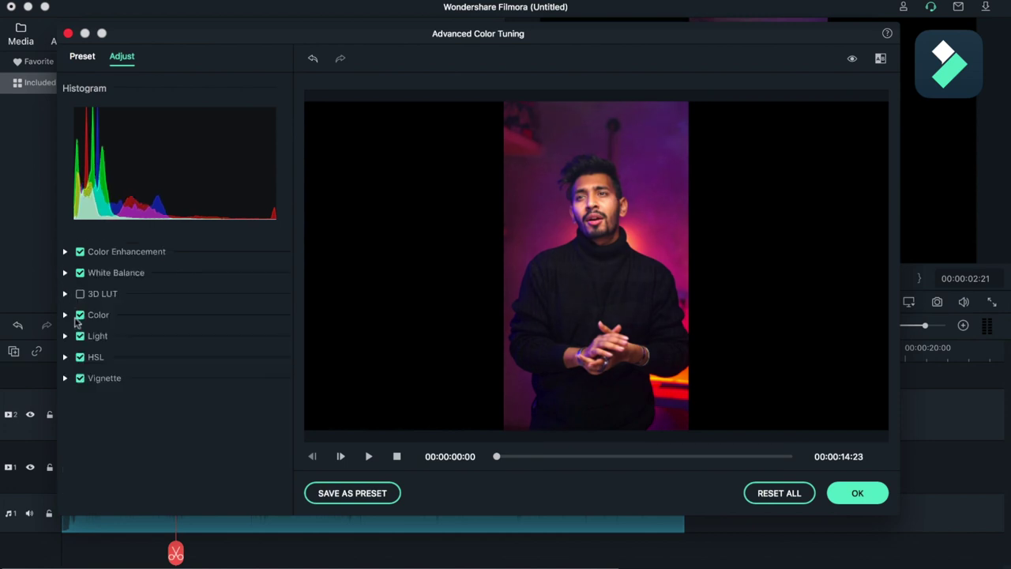
left_click(65, 357)
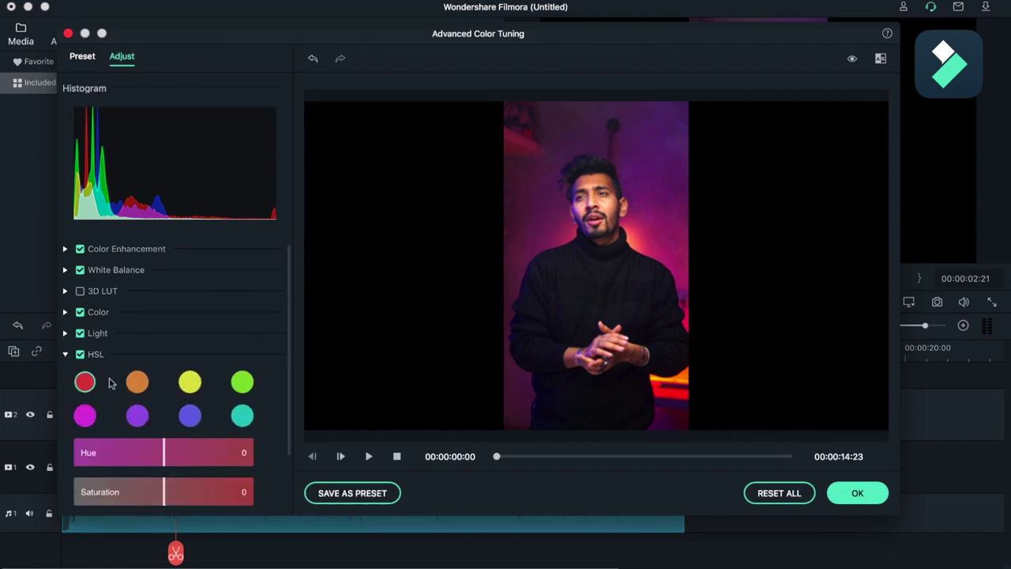
scroll(117, 368, "down", 3)
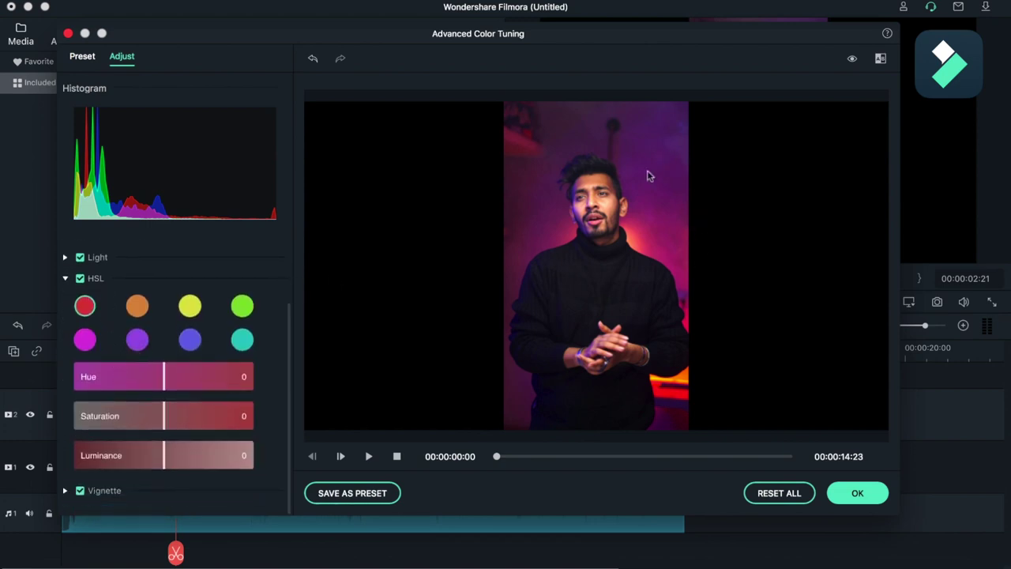
left_click(85, 348)
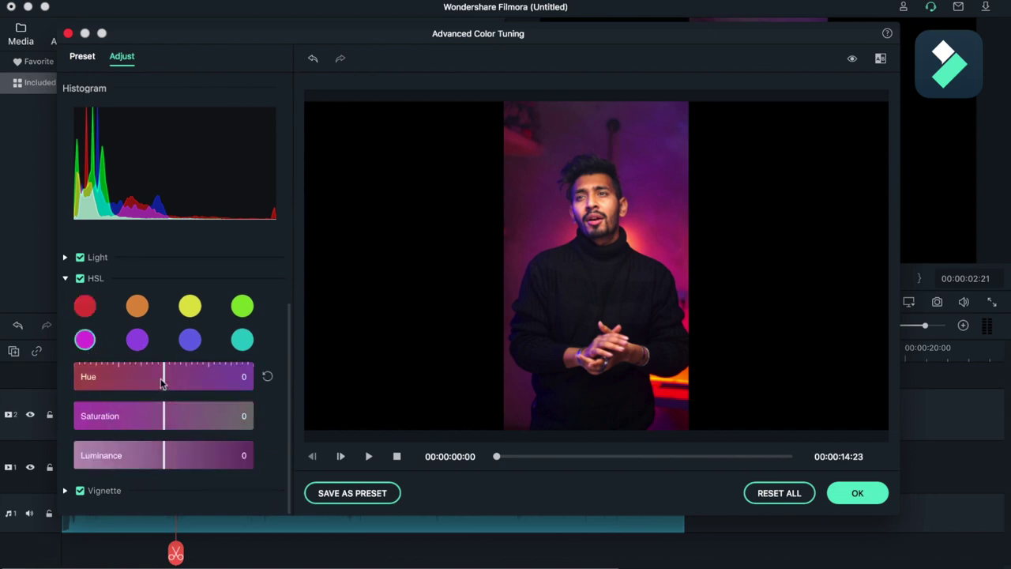
mouse_move(164, 381)
left_mouse_down()
mouse_move(182, 390)
mouse_move(165, 397)
left_mouse_up()
left_click(85, 306)
mouse_move(166, 421)
left_mouse_down()
mouse_move(146, 427)
mouse_move(159, 426)
left_mouse_up()
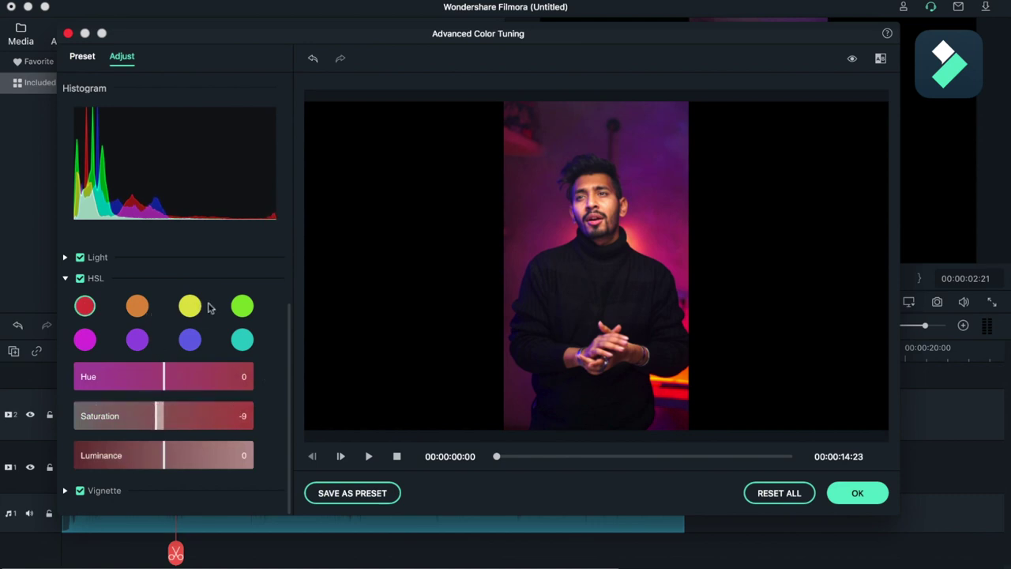
- Tweak the blues, then set purple to hue -18, saturation 27, luminance -3
left_click(242, 340)
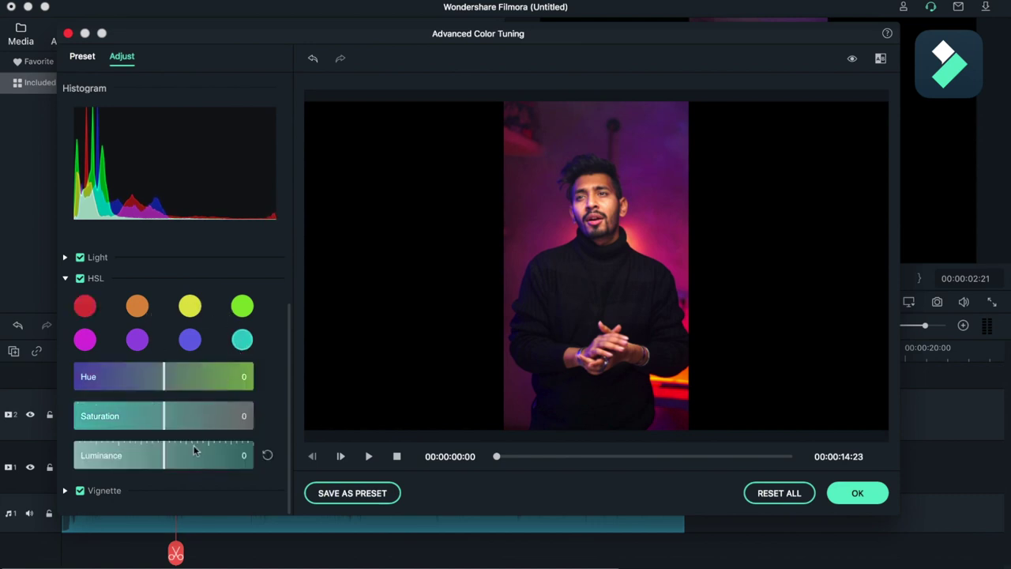
left_click(186, 339)
mouse_move(164, 424)
left_mouse_down()
mouse_move(120, 423)
mouse_move(207, 422)
mouse_move(164, 422)
left_mouse_up()
mouse_move(163, 386)
left_mouse_down()
mouse_move(139, 384)
mouse_move(195, 386)
mouse_move(131, 388)
mouse_move(216, 379)
mouse_move(145, 394)
mouse_move(204, 414)
mouse_move(163, 419)
mouse_move(176, 403)
mouse_move(149, 391)
mouse_move(203, 387)
mouse_move(151, 395)
left_mouse_up()
left_click(136, 338)
key("ctrl+z")
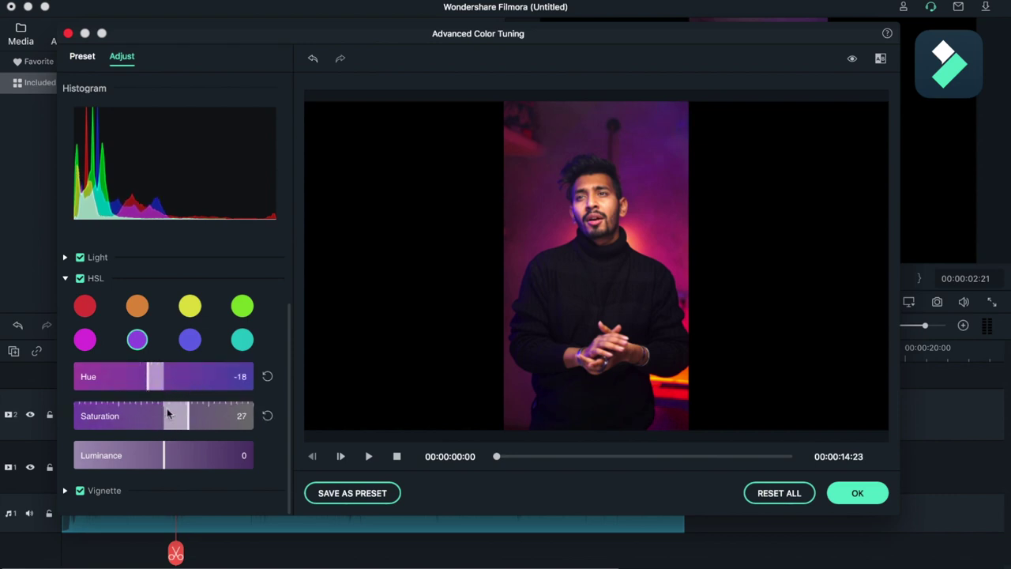
mouse_move(164, 456)
left_mouse_down()
mouse_move(149, 456)
mouse_move(160, 455)
left_mouse_up()
- Lower the vignette exposure to -4, leaving all adjustment sections collapsed
left_click(66, 278)
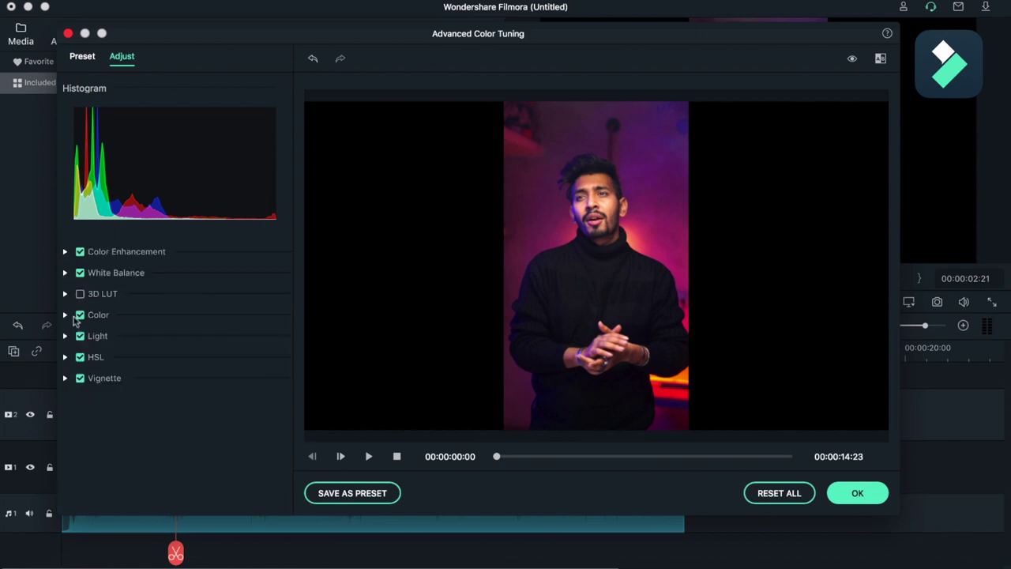
left_click(65, 378)
scroll(186, 387, "down", 3)
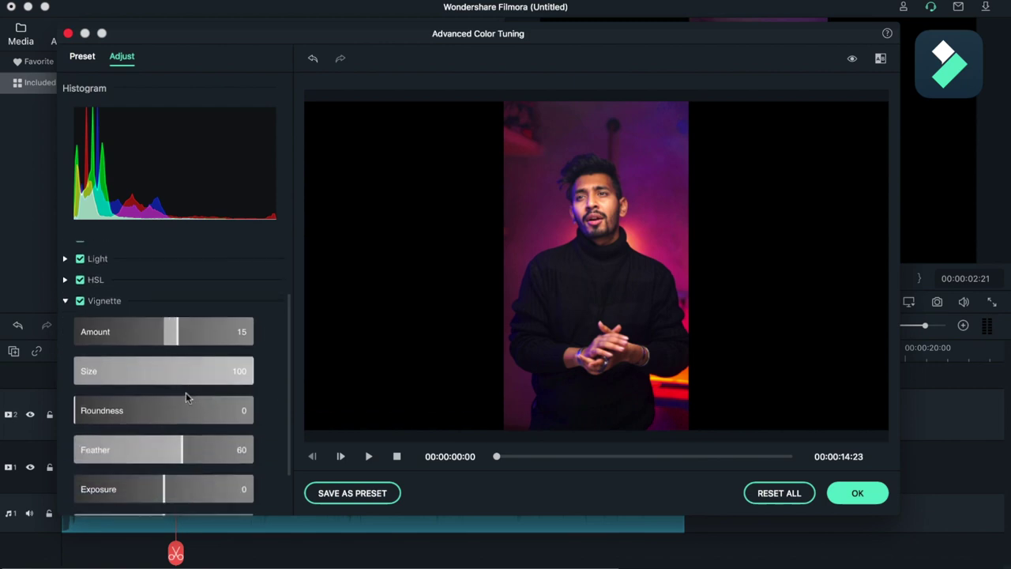
mouse_move(213, 444)
scroll(214, 467, "down", 2)
left_click_drag(164, 432, 160, 438)
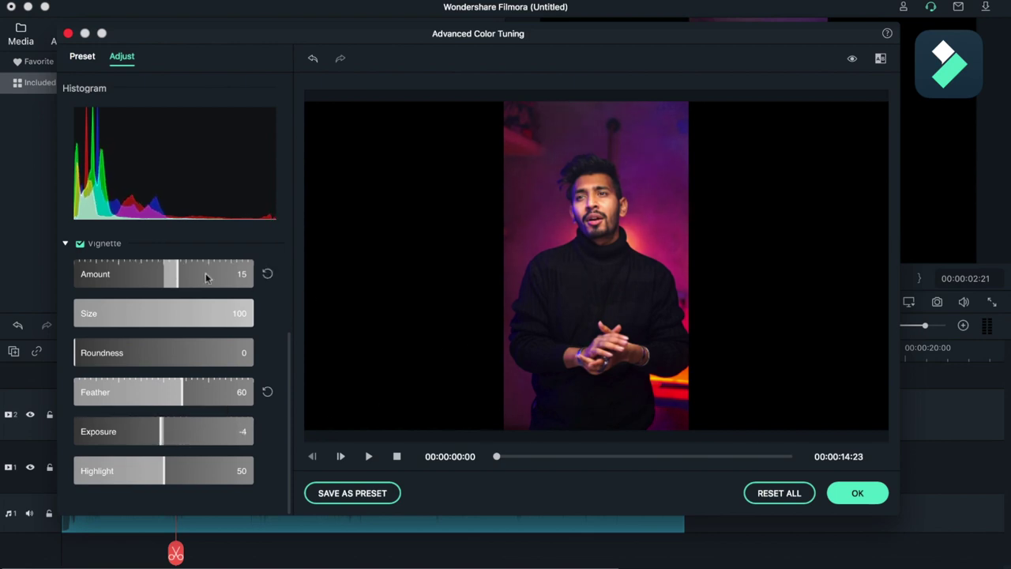
left_click(65, 244)
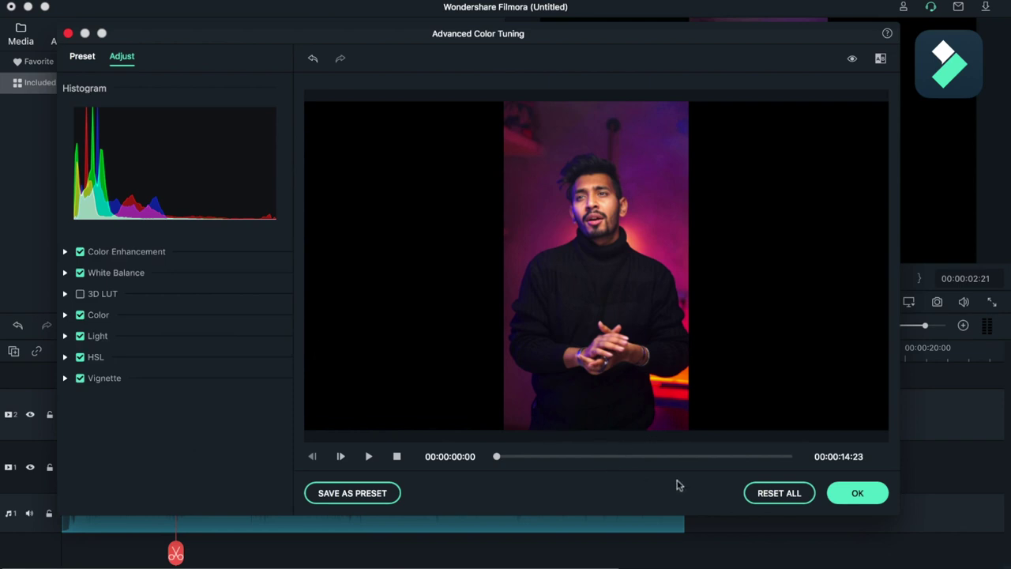
- Apply the colour grade, close Advanced Color Tuning and preview the clip near 4.7 seconds
left_click(855, 496)
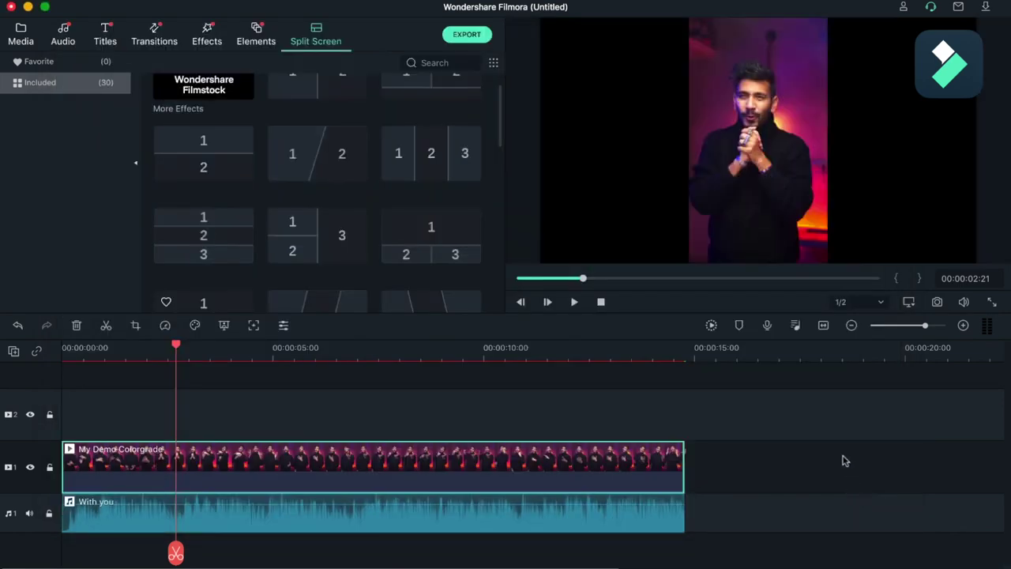
mouse_move(175, 347)
left_mouse_down()
mouse_move(533, 366)
mouse_move(463, 371)
mouse_move(371, 353)
left_mouse_up()
left_click(472, 38)
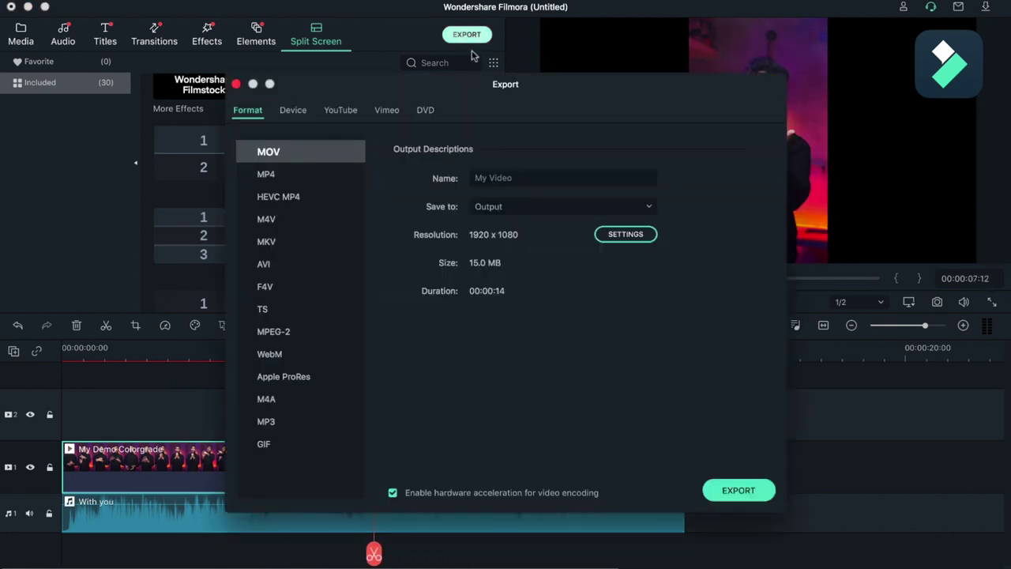
- Browse the export formats and settle on MOV, named My Video, saved to Output
left_click(278, 174)
left_click(282, 196)
left_click(282, 219)
left_click(284, 239)
left_click(286, 269)
left_click(286, 308)
left_click(292, 357)
left_click(295, 379)
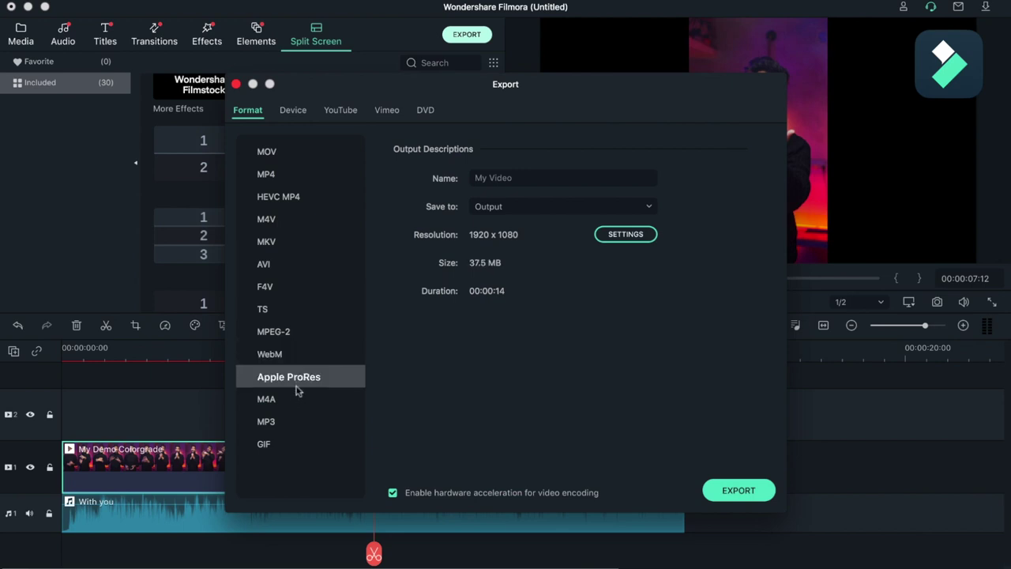
left_click(292, 403)
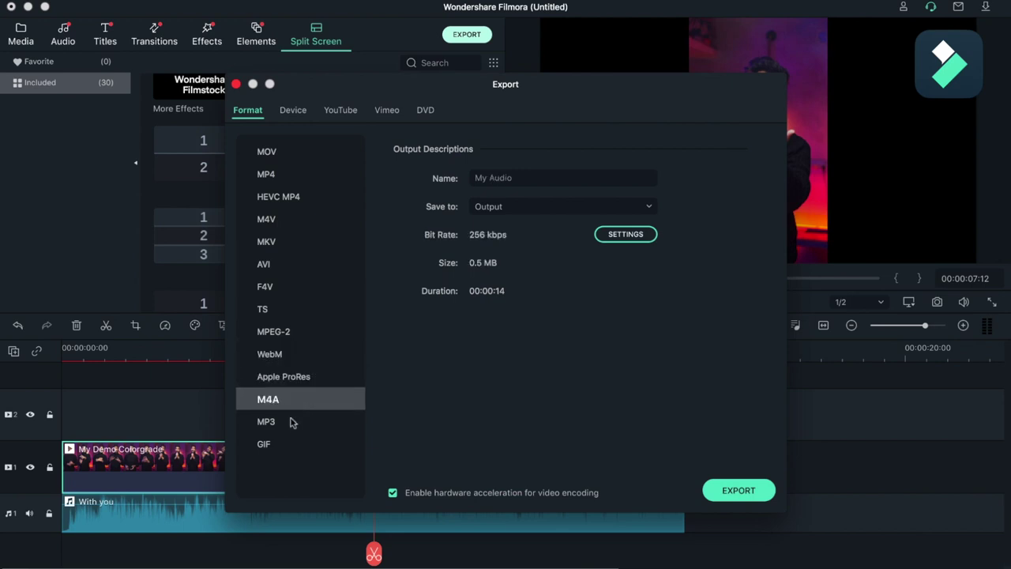
left_click(290, 425)
left_click(289, 437)
left_click(297, 154)
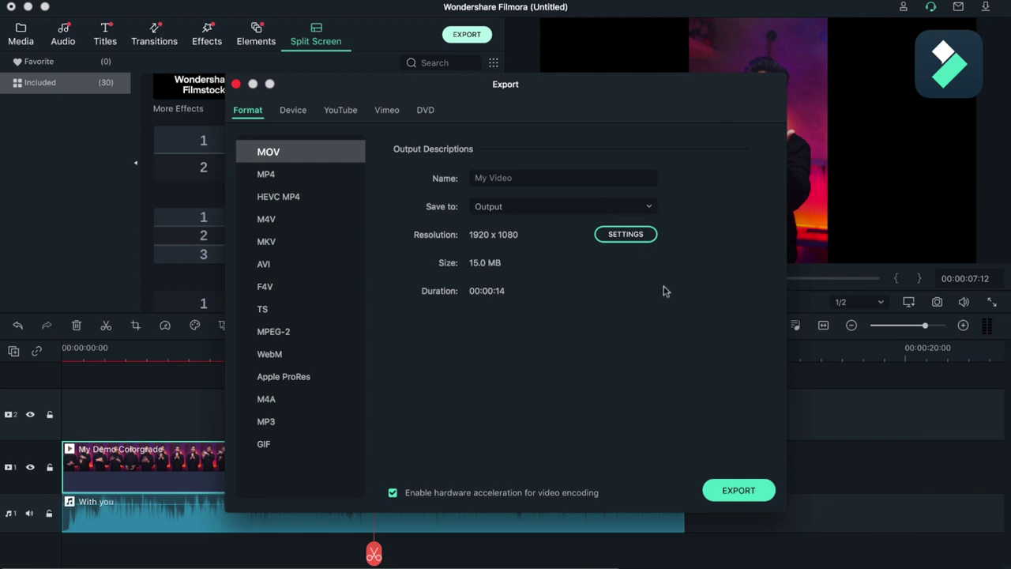
- Render My Video.mov with 'Do Nothing' kept as the after-export action
left_click(739, 490)
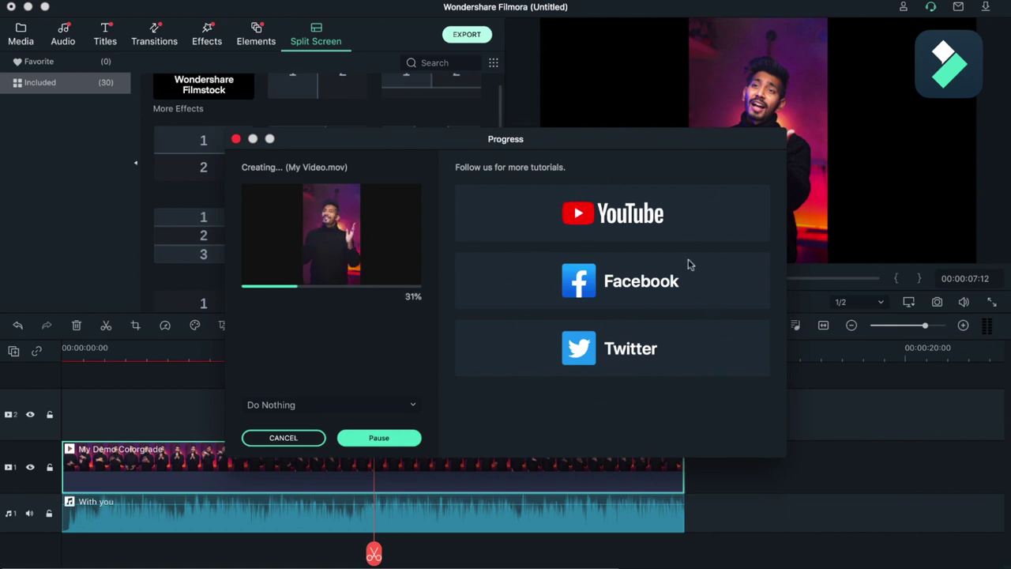
left_click(411, 405)
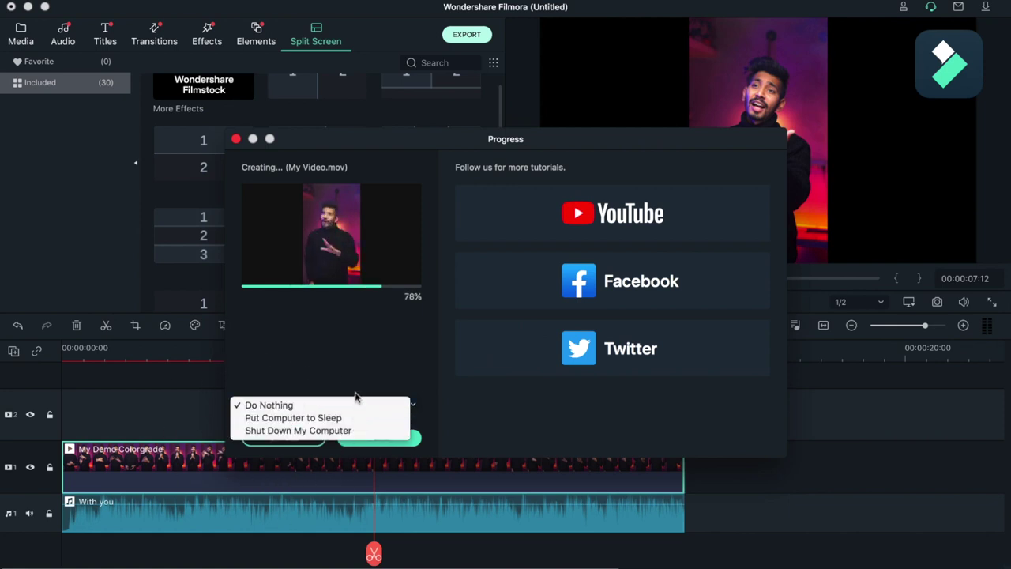
left_click(397, 381)
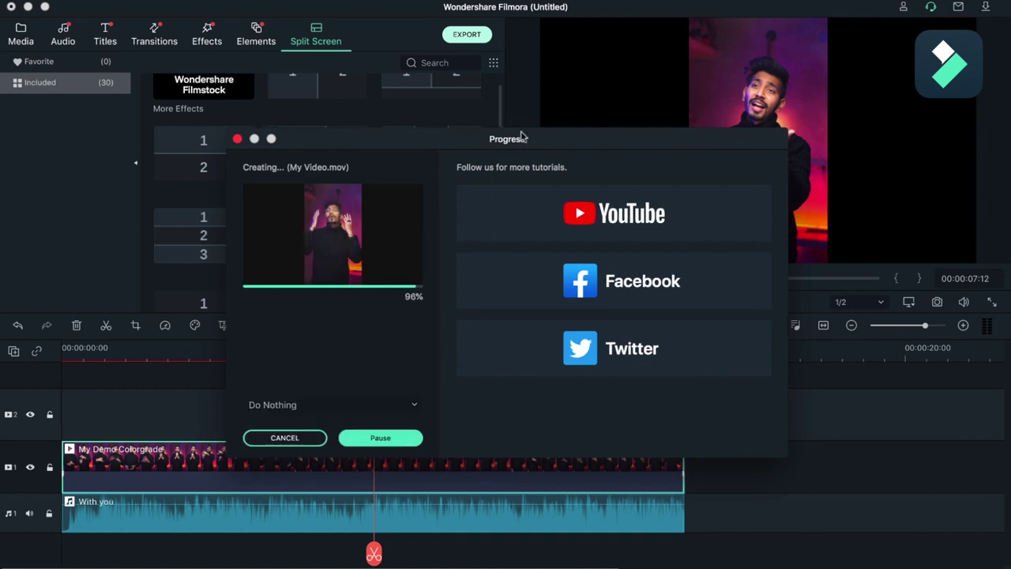
left_click_drag(527, 137, 505, 139)
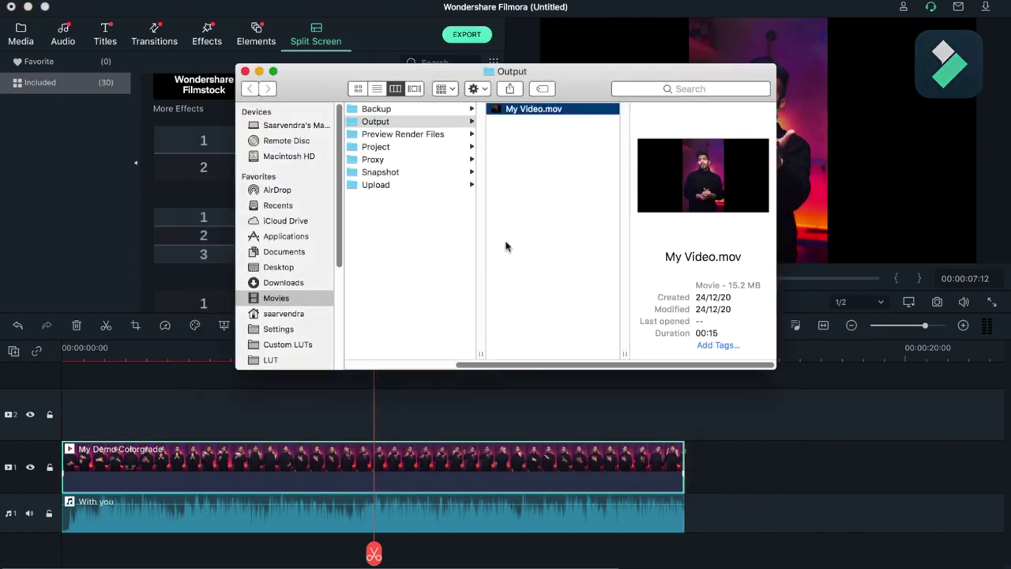